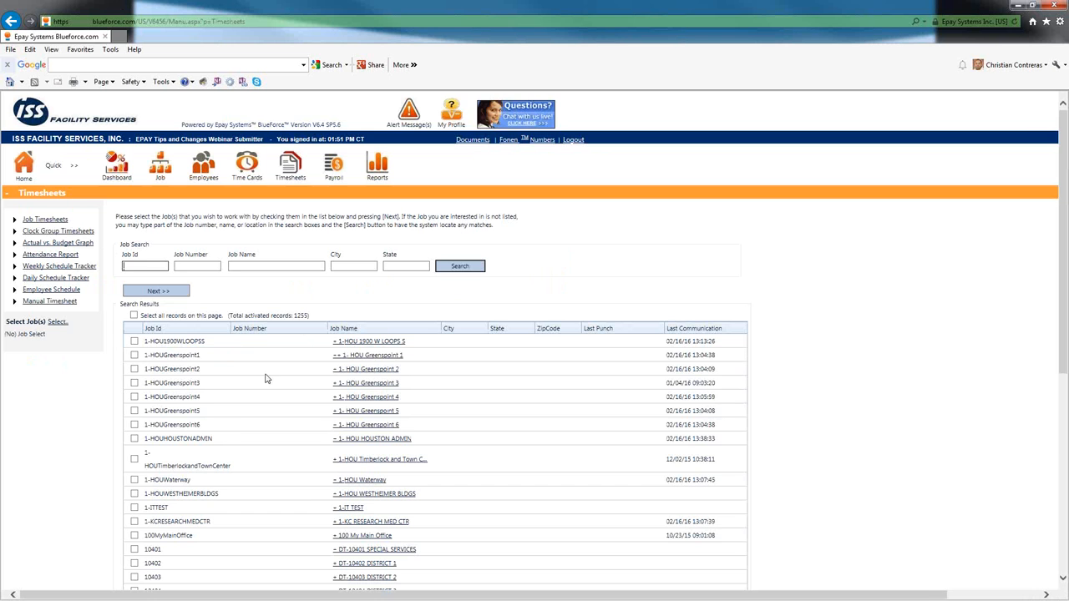
# - Find the PENNZOIL DAY STAFF job on page 29 of the job list, select it, and open its timesheets
pyautogui.scroll(-2, 252, 357)
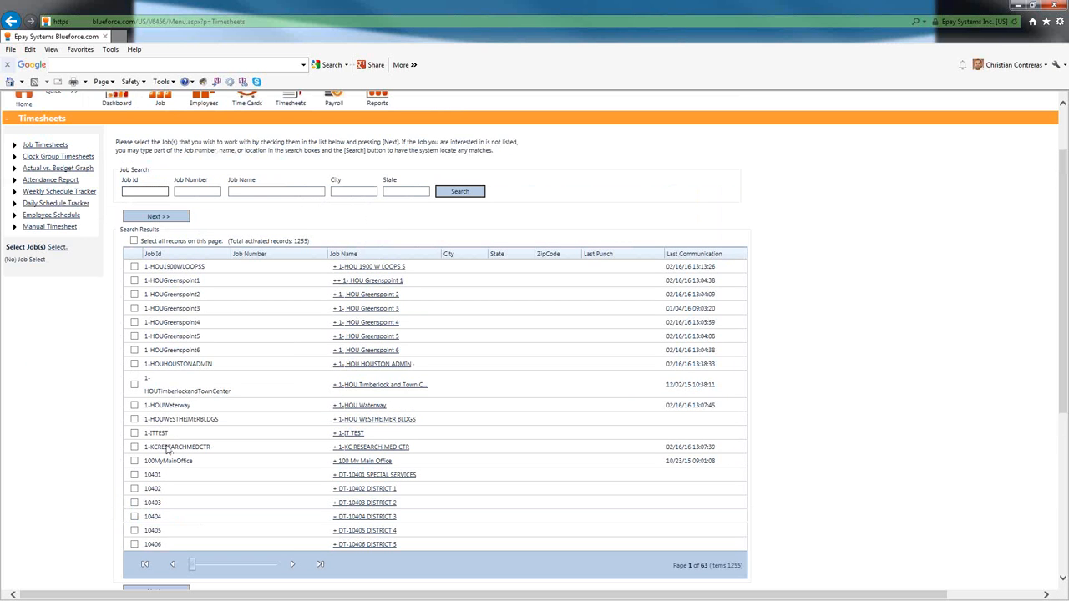
pyautogui.scroll(-4, 181, 449)
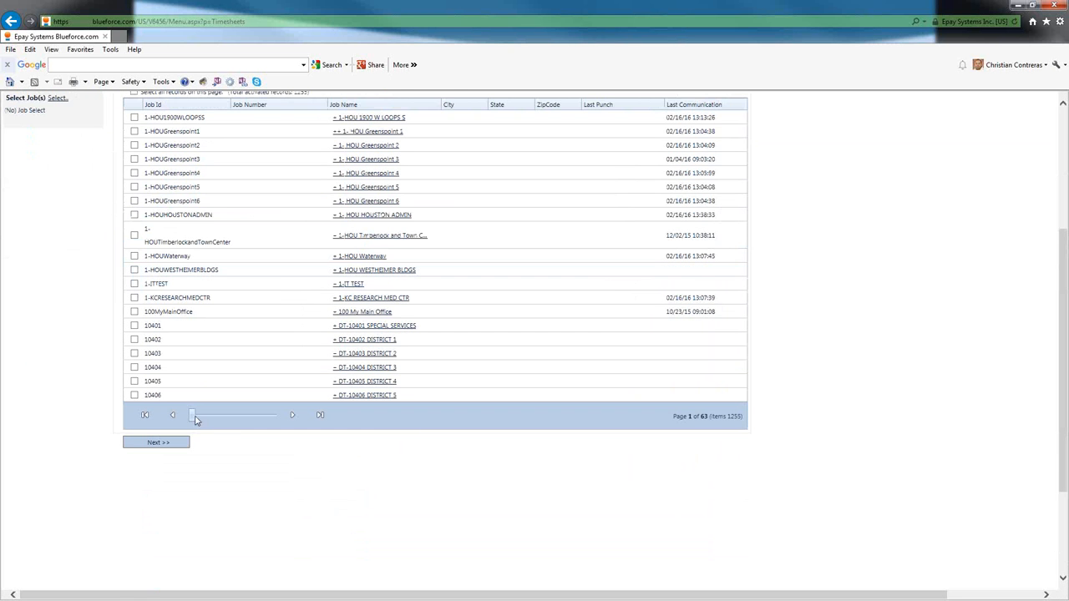
pyautogui.moveTo(195, 425); pyautogui.dragTo(218, 423)
pyautogui.moveTo(216, 414); pyautogui.dragTo(219, 415)
pyautogui.scroll(1, 251, 246)
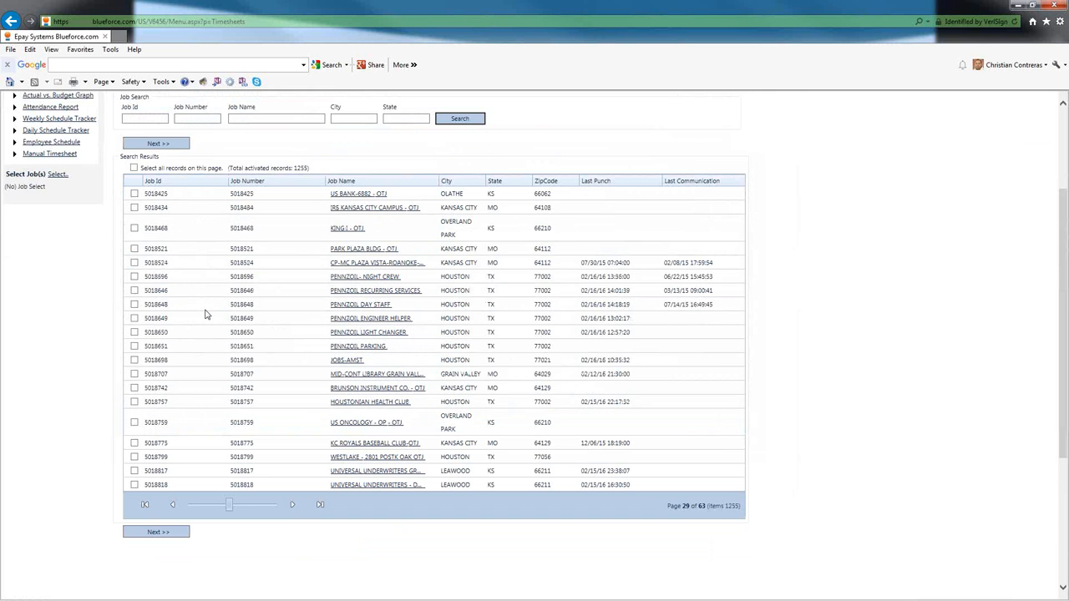
pyautogui.click(135, 304)
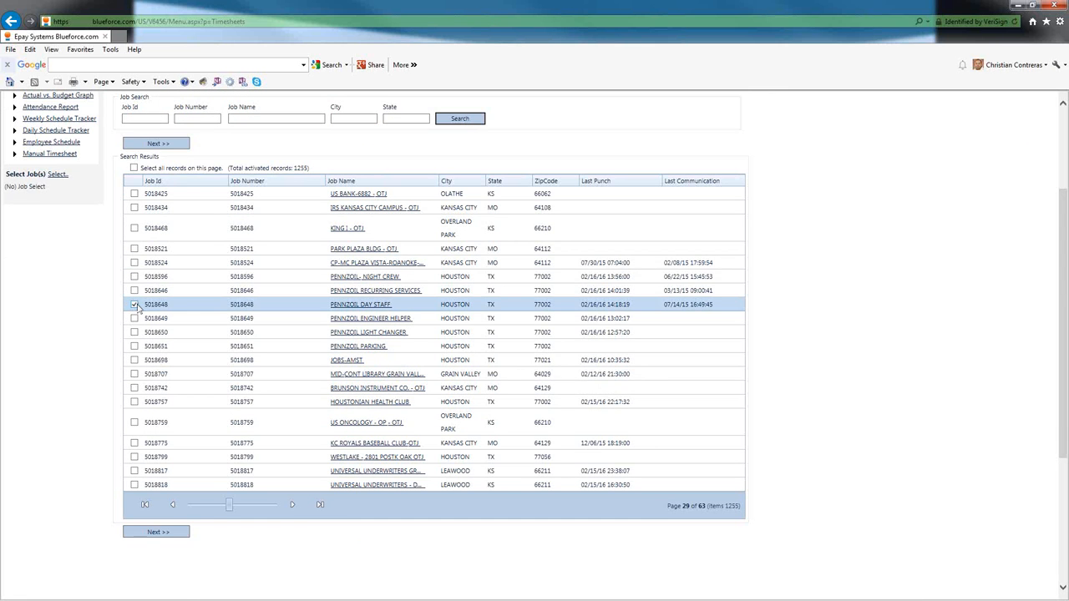
pyautogui.click(152, 143)
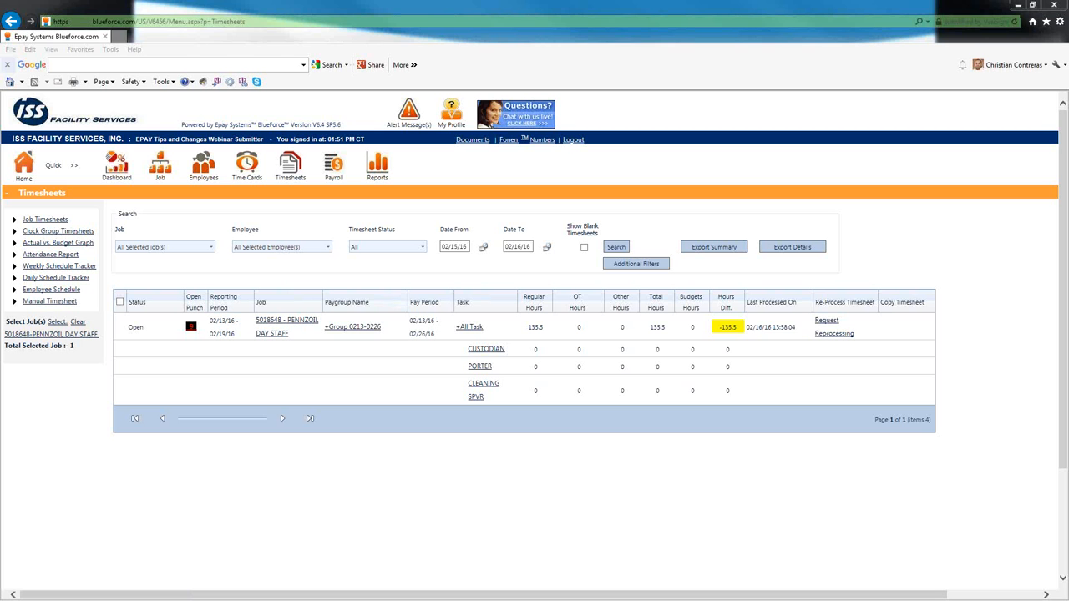
pyautogui.moveTo(890, 297)
pyautogui.mouseDown()
pyautogui.moveTo(812, 298)
pyautogui.moveTo(849, 358)
pyautogui.moveTo(882, 294)
pyautogui.moveTo(873, 297)
pyautogui.mouseUp()
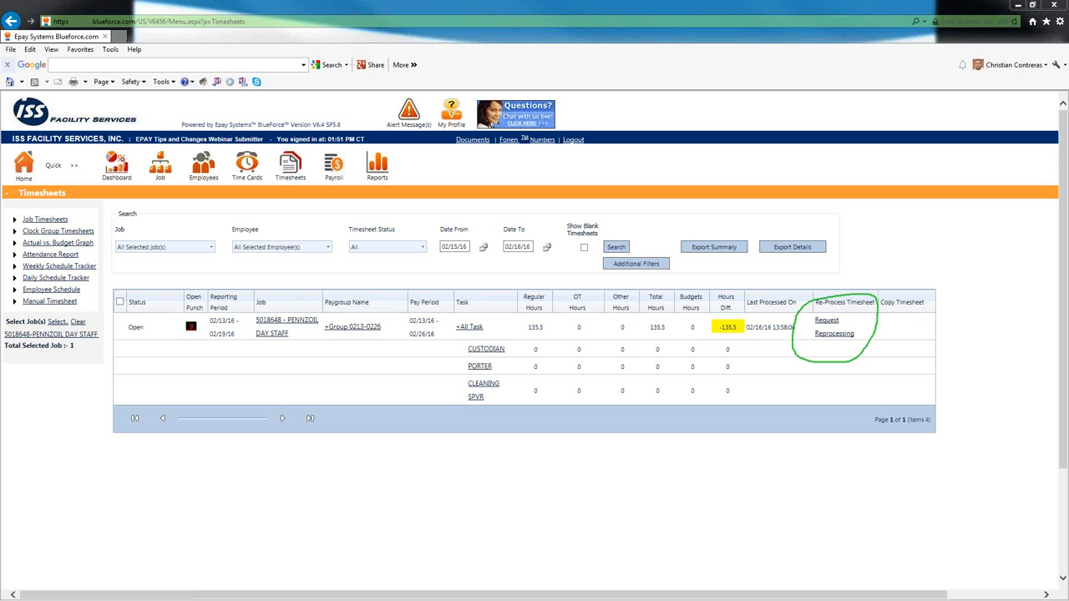
pyautogui.press('Escape')
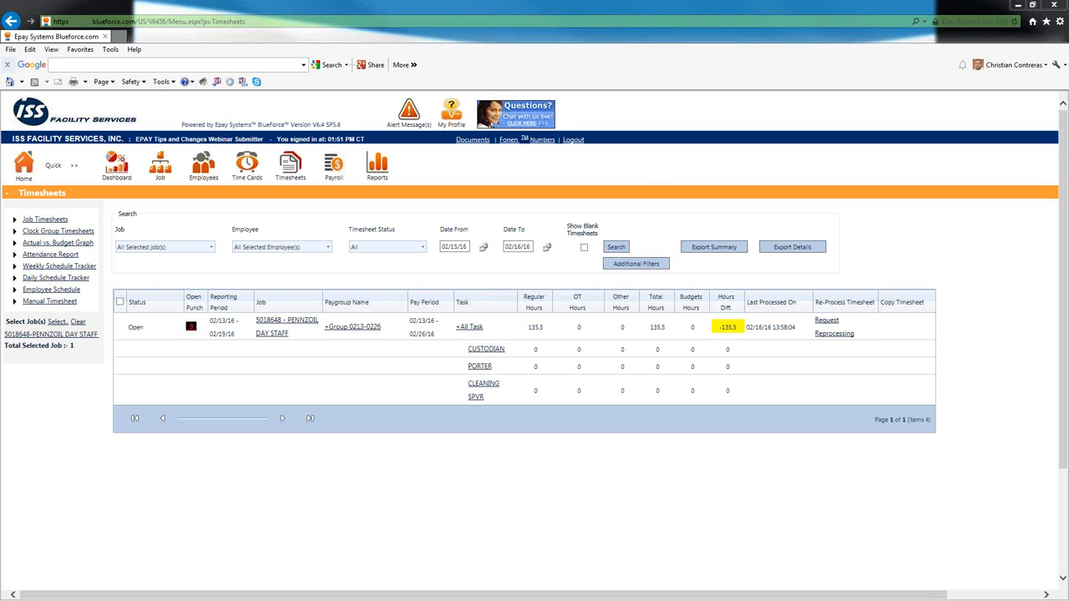
# - Request reprocessing of the PENNZOIL DAY STAFF timesheet for all employees and save the request
pyautogui.click(831, 325)
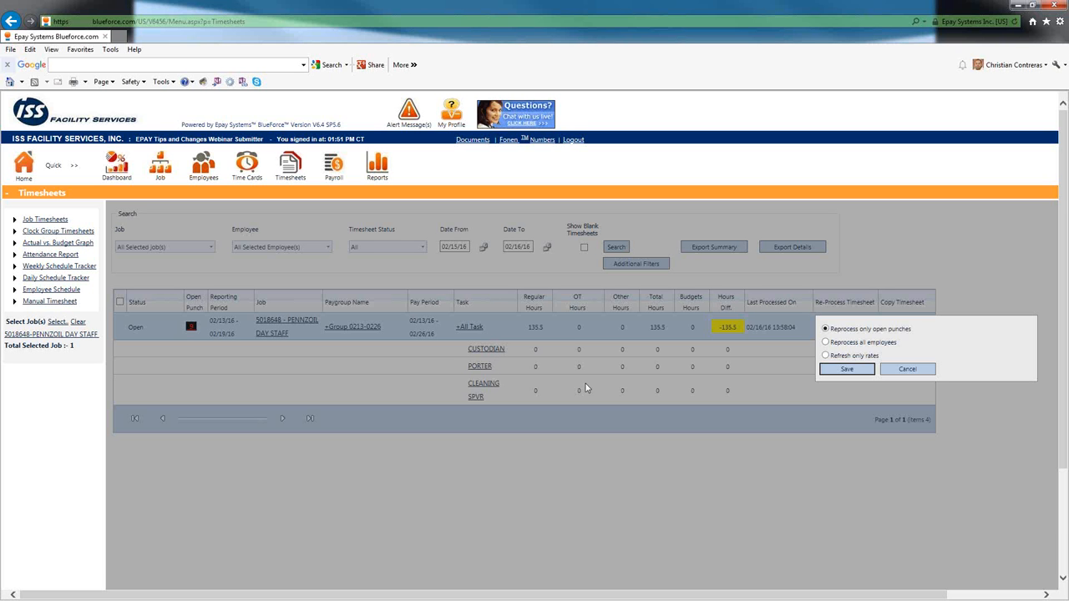
pyautogui.click(833, 346)
pyautogui.click(847, 370)
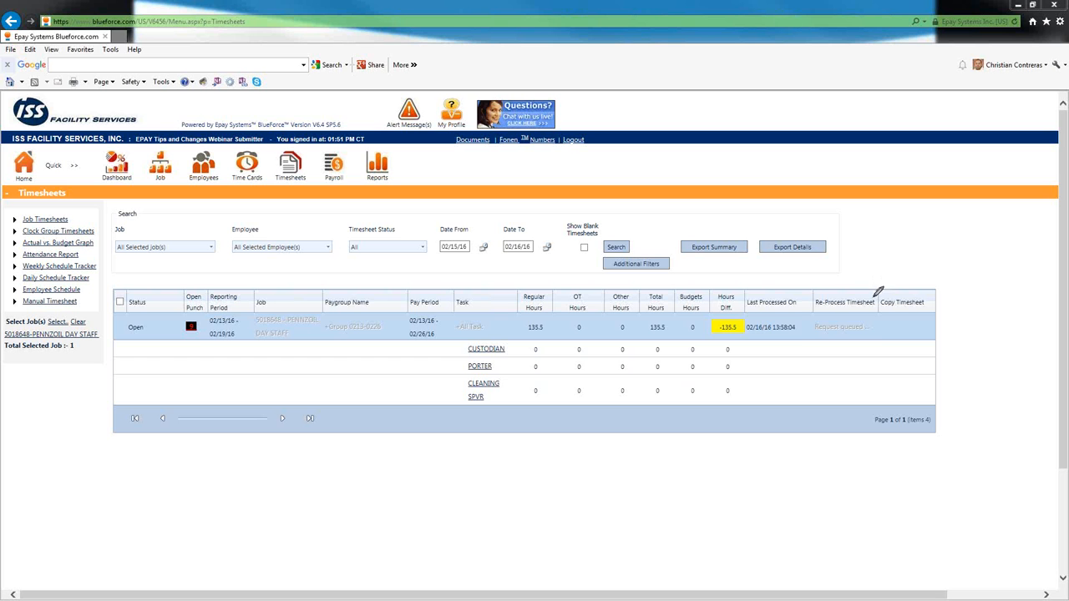
# - Reload the Timesheets section to check on the queued reprocessing request
pyautogui.moveTo(875, 299)
pyautogui.mouseDown()
pyautogui.moveTo(795, 330)
pyautogui.moveTo(892, 338)
pyautogui.moveTo(872, 299)
pyautogui.mouseUp()
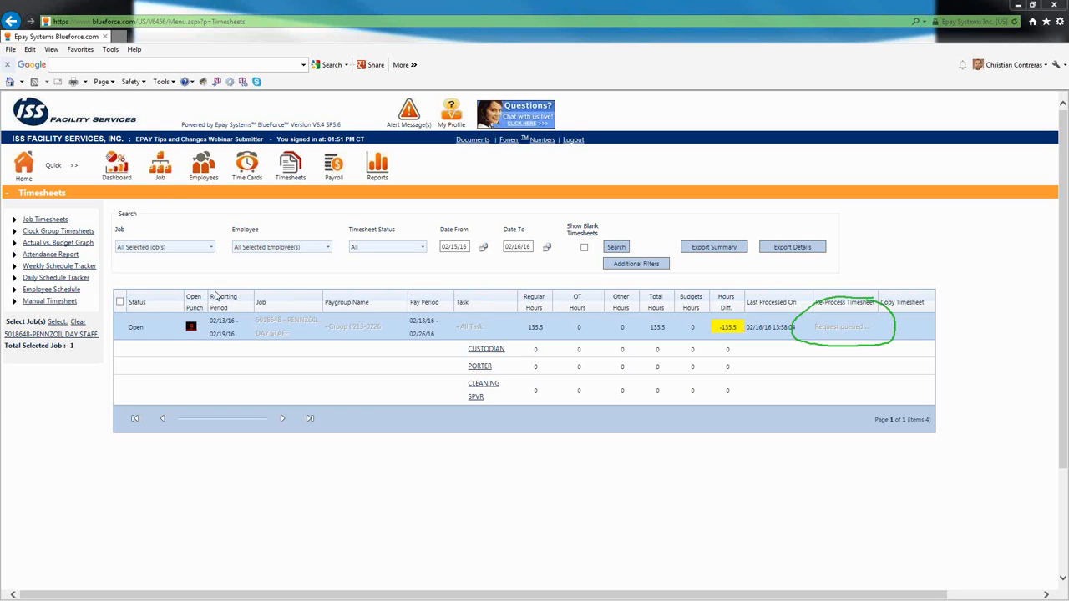
pyautogui.click(290, 172)
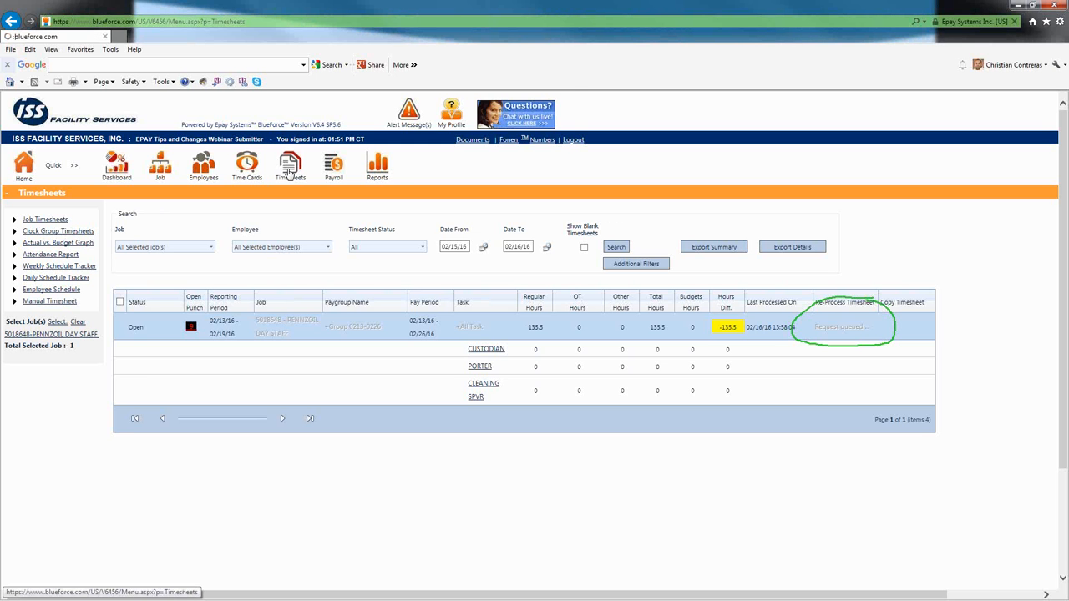
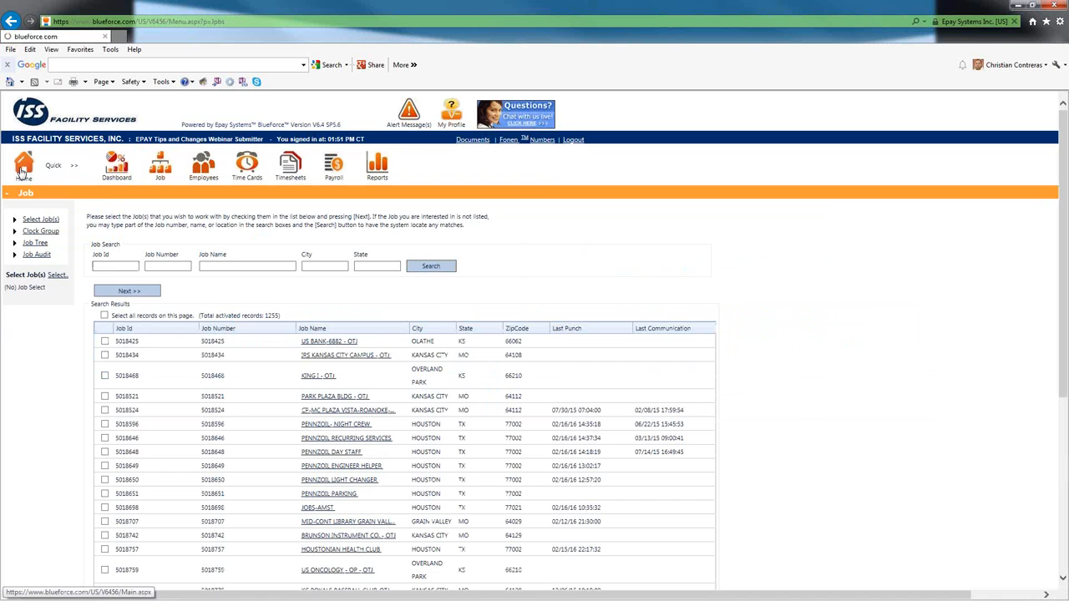
# - Return to the home page and open the Alerts section
pyautogui.click(22, 170)
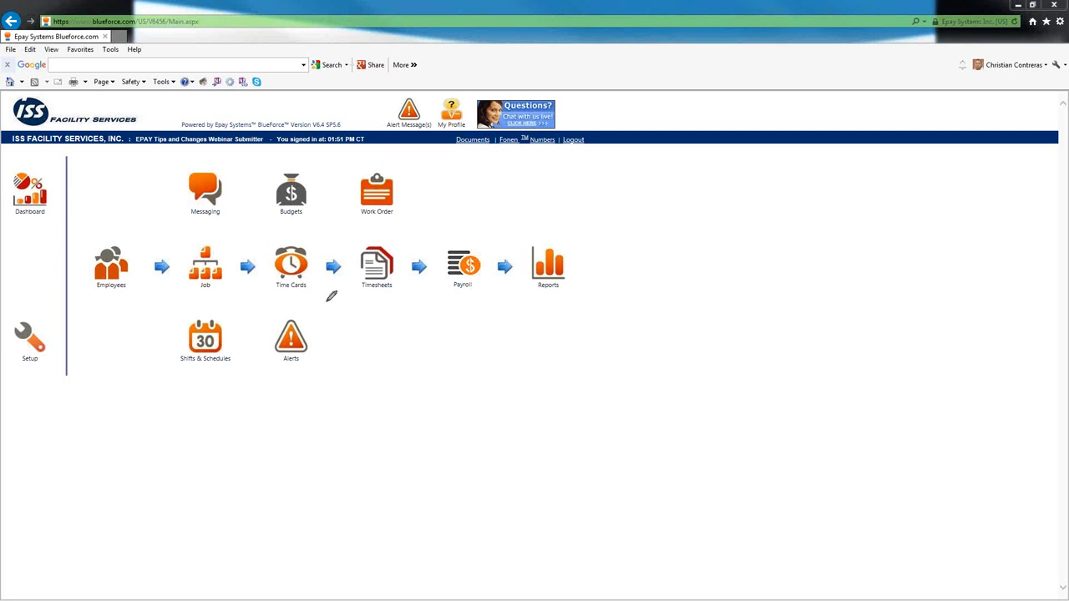
pyautogui.moveTo(331, 299)
pyautogui.mouseDown()
pyautogui.moveTo(269, 355)
pyautogui.moveTo(345, 333)
pyautogui.moveTo(307, 290)
pyautogui.mouseUp()
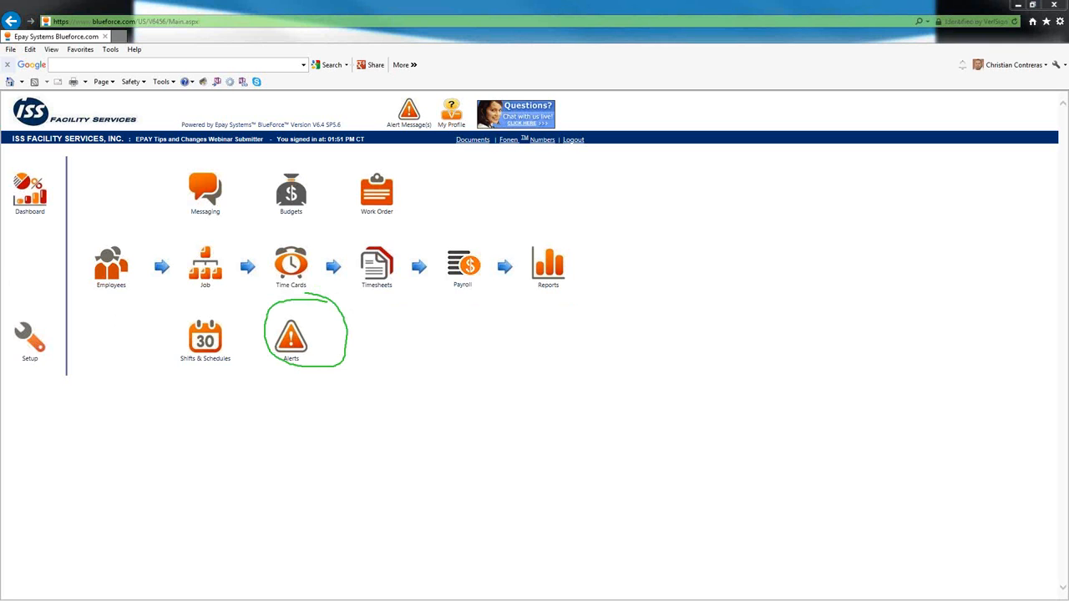
pyautogui.click(291, 348)
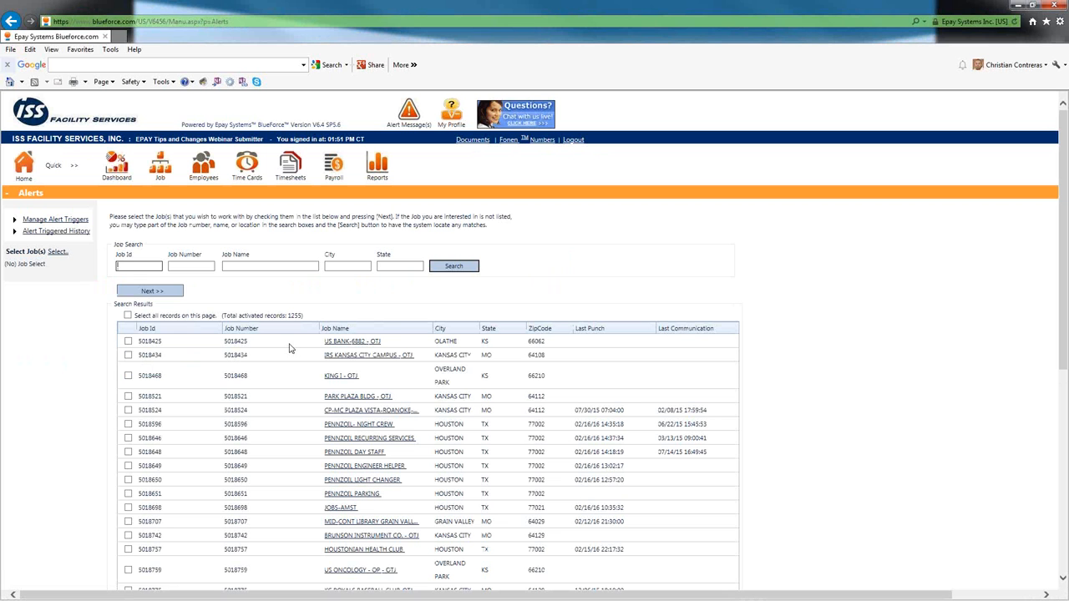
# - Select all jobs whose name matches "1-it" and expand the Minimum Employees Alert section for the job selection
pyautogui.click(231, 267)
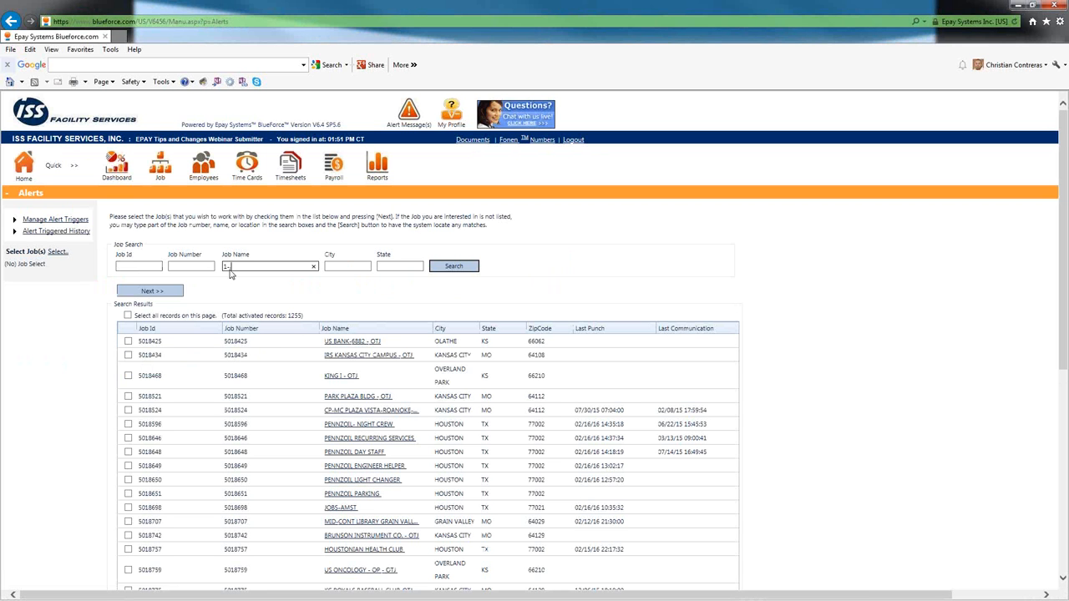
pyautogui.click(455, 268)
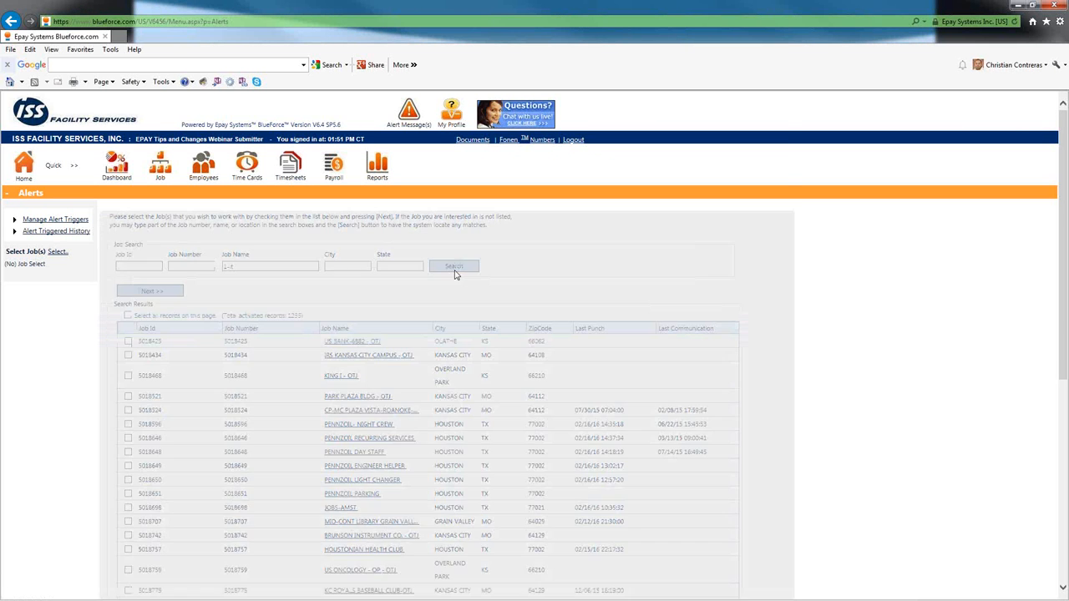
pyautogui.click(127, 316)
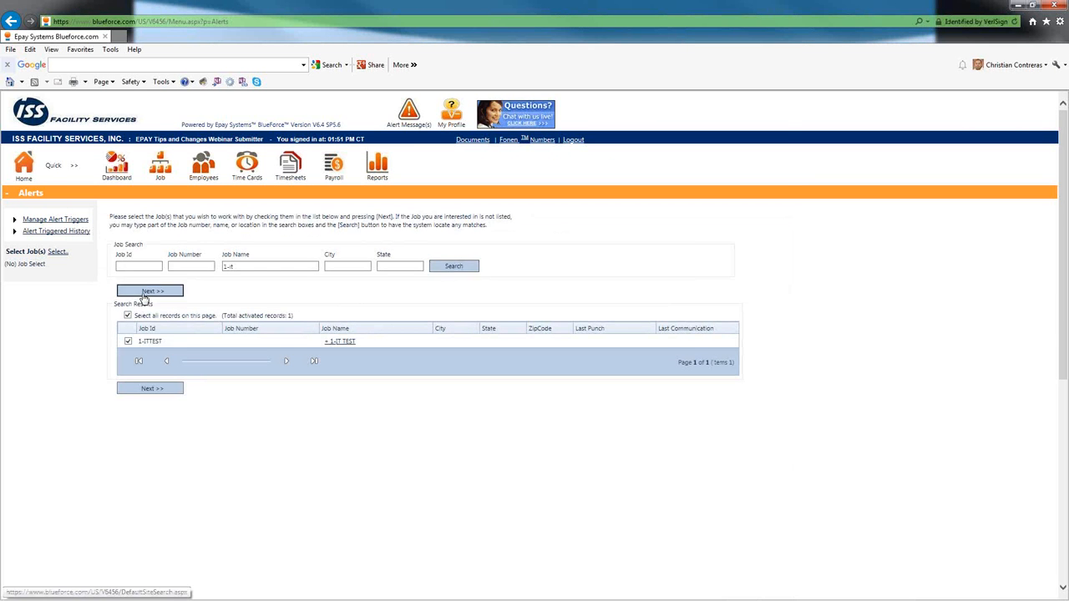
pyautogui.click(144, 294)
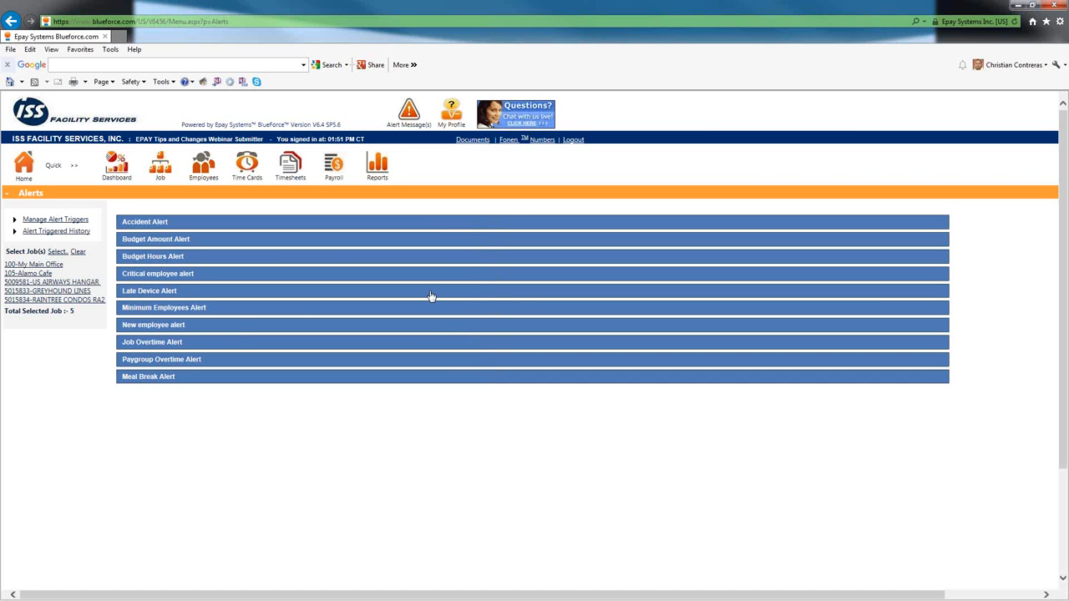
pyautogui.click(177, 308)
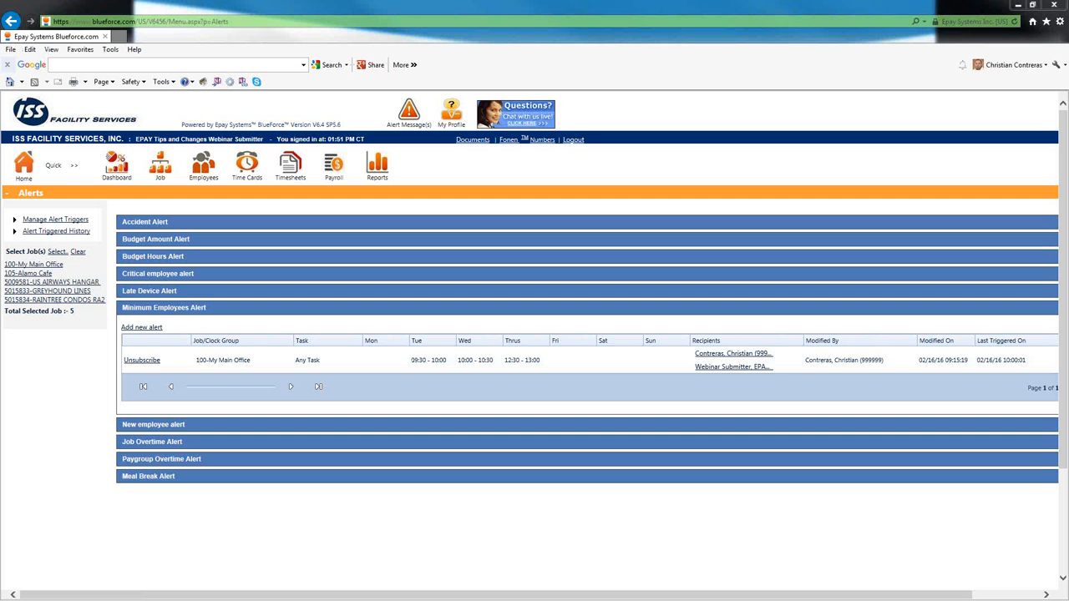
# - Examine the existing Minimum Employees alert's job, selected job list, unsubscribe option, recipients and the option for adding an alert
pyautogui.moveTo(259, 337)
pyautogui.mouseDown()
pyautogui.moveTo(224, 323)
pyautogui.moveTo(182, 356)
pyautogui.moveTo(261, 373)
pyautogui.moveTo(259, 327)
pyautogui.mouseUp()
pyautogui.moveTo(83, 244)
pyautogui.mouseDown()
pyautogui.moveTo(25, 242)
pyautogui.moveTo(1, 256)
pyautogui.moveTo(32, 324)
pyautogui.moveTo(113, 305)
pyautogui.moveTo(90, 242)
pyautogui.mouseUp()
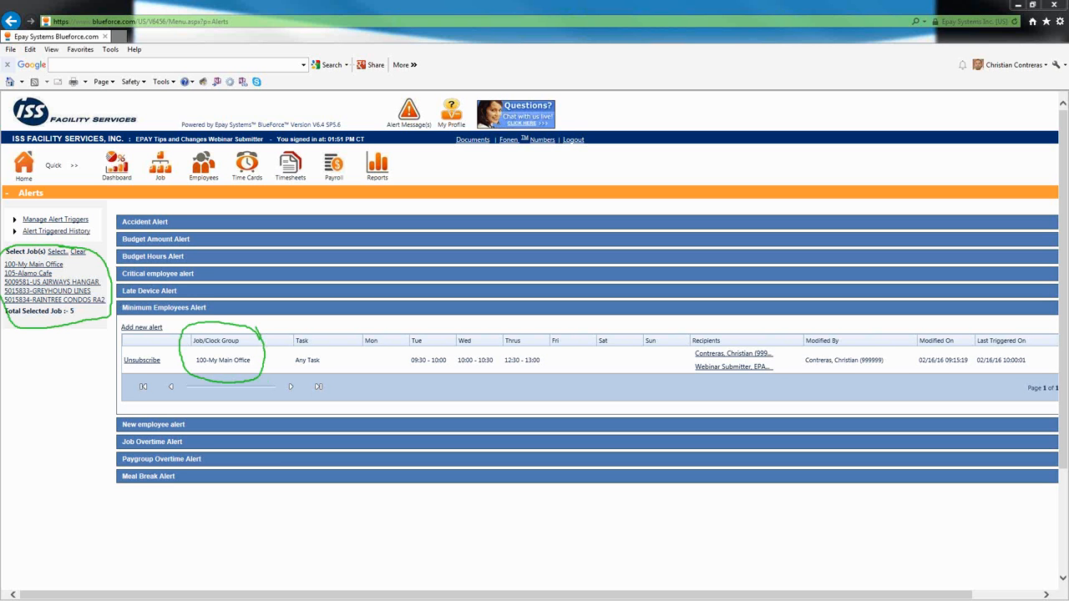
pyautogui.press('Escape')
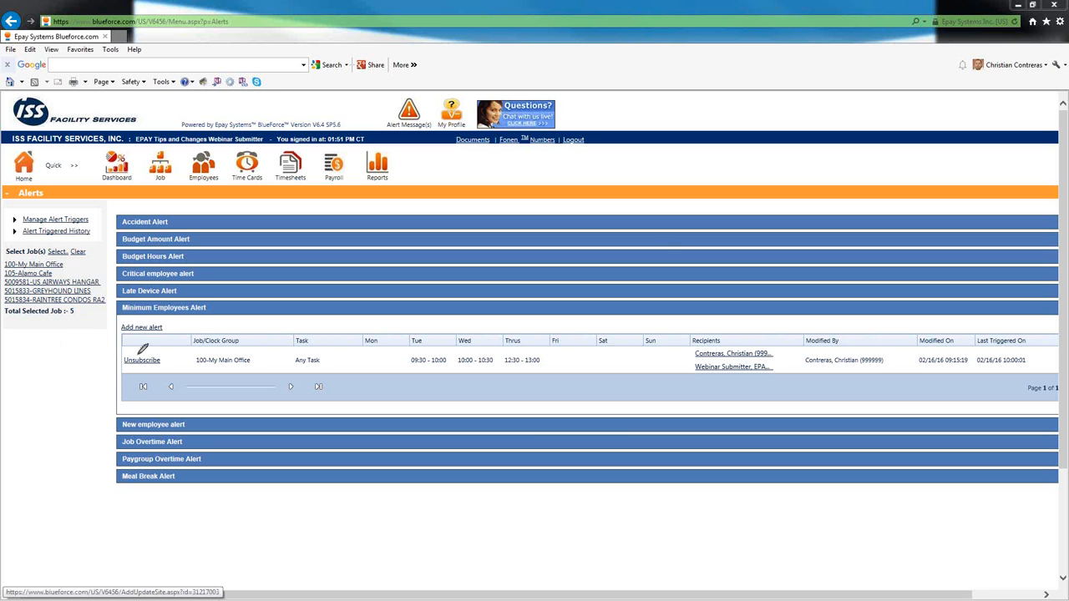
pyautogui.moveTo(155, 355)
pyautogui.mouseDown()
pyautogui.moveTo(116, 374)
pyautogui.moveTo(150, 342)
pyautogui.mouseUp()
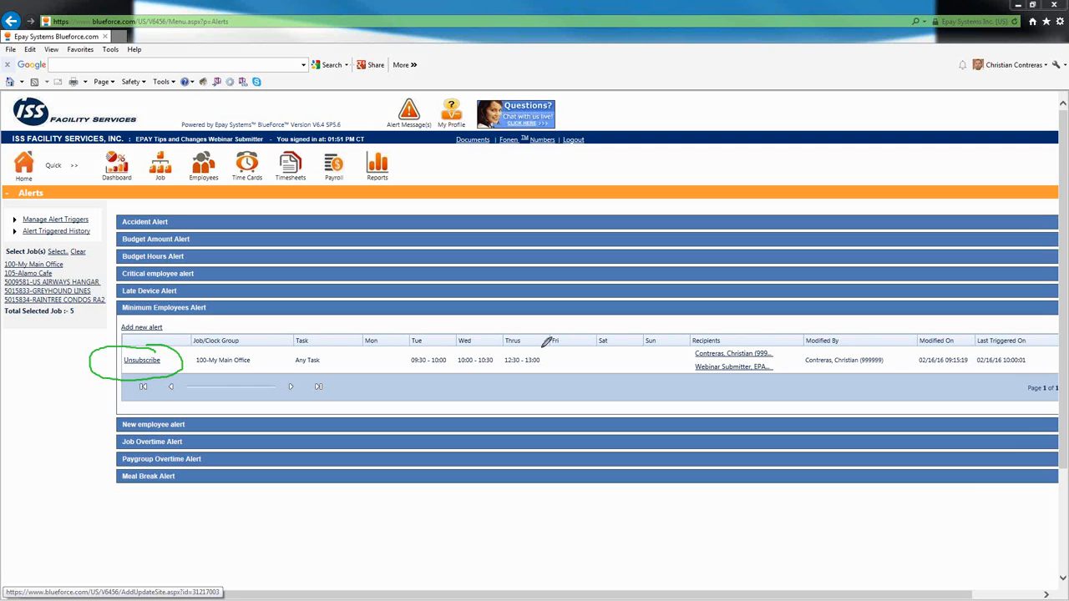
pyautogui.moveTo(790, 338)
pyautogui.mouseDown()
pyautogui.moveTo(717, 334)
pyautogui.moveTo(689, 350)
pyautogui.moveTo(761, 374)
pyautogui.moveTo(789, 337)
pyautogui.mouseUp()
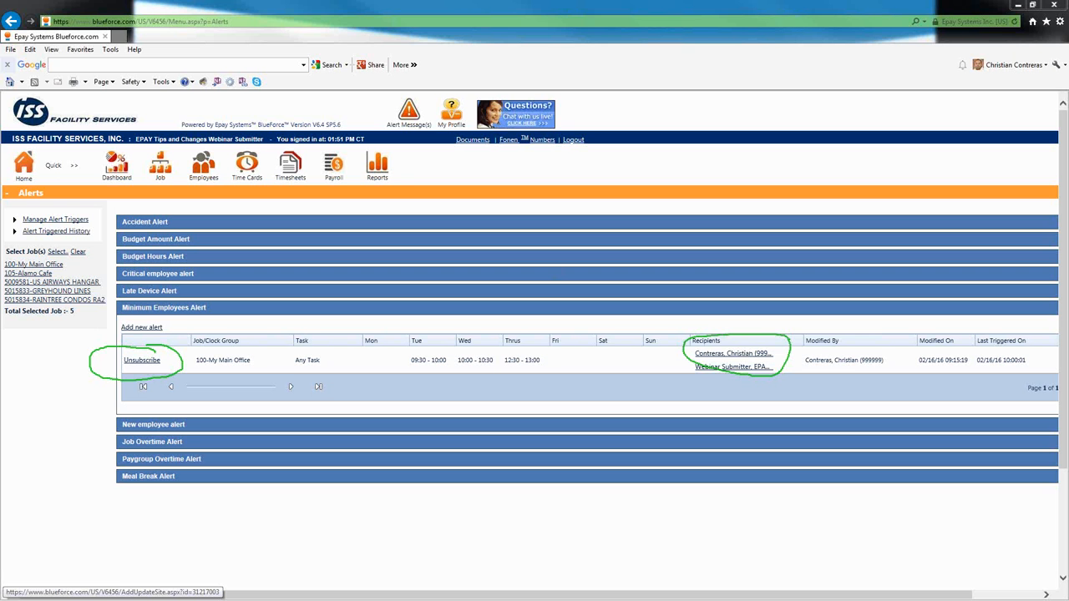
pyautogui.press('Escape')
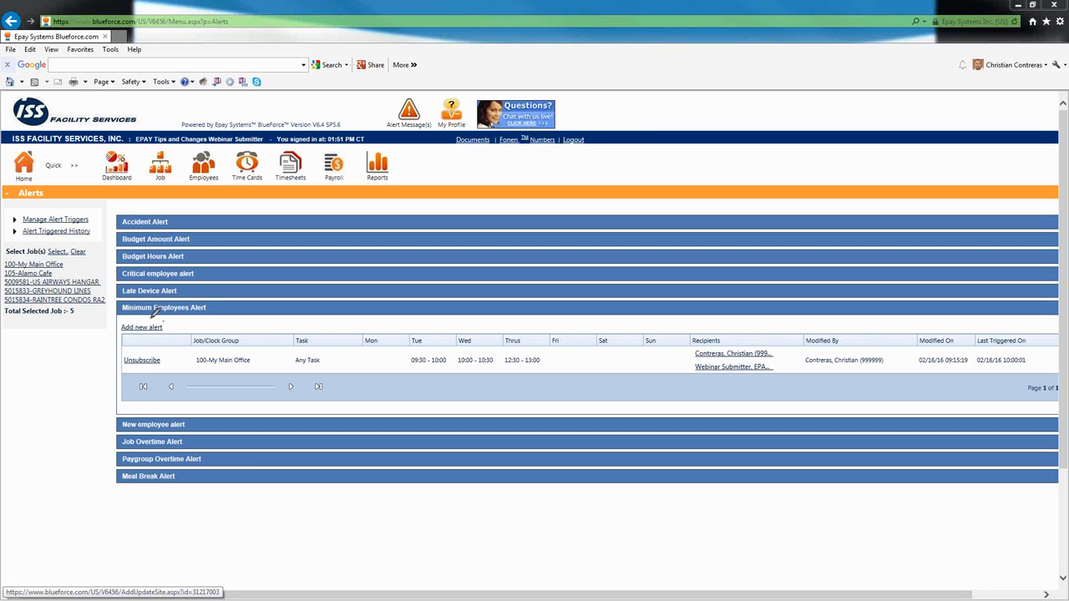
pyautogui.moveTo(163, 321)
pyautogui.mouseDown()
pyautogui.moveTo(114, 326)
pyautogui.moveTo(187, 331)
pyautogui.moveTo(165, 317)
pyautogui.mouseUp()
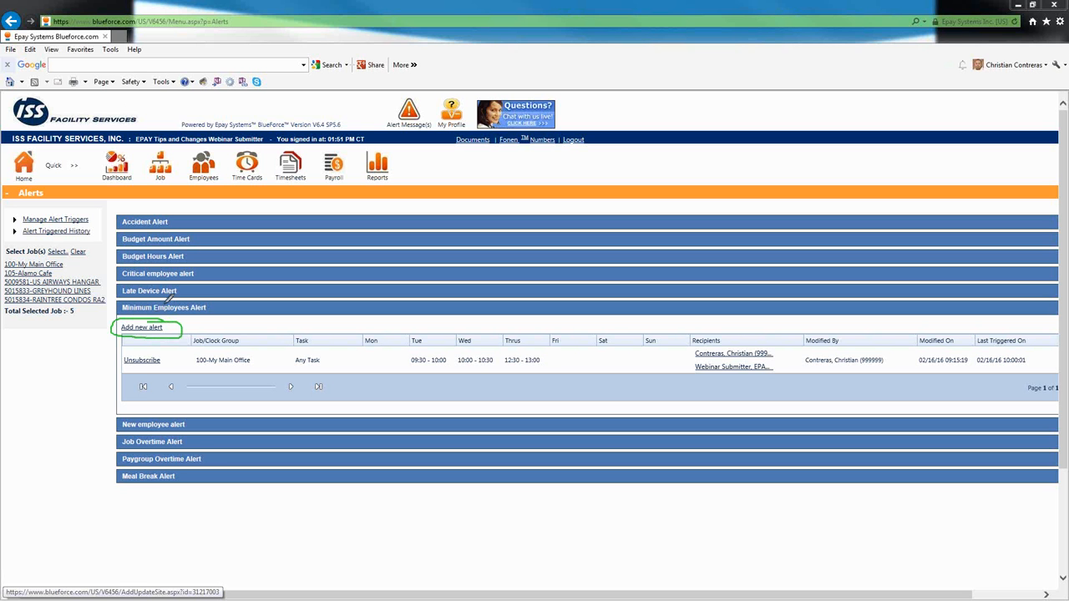
pyautogui.press('Escape')
# - Start a new Minimum Employees alert for the 105-Alamo Cafe job
pyautogui.click(154, 327)
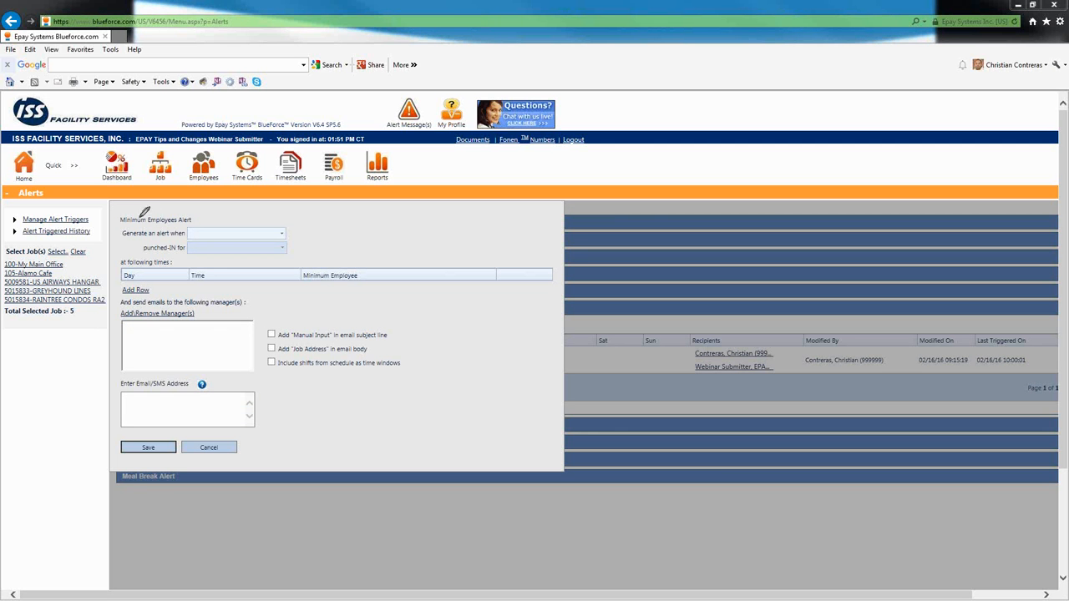
pyautogui.moveTo(142, 210)
pyautogui.mouseDown()
pyautogui.moveTo(200, 217)
pyautogui.moveTo(148, 207)
pyautogui.mouseUp()
pyautogui.moveTo(266, 432)
pyautogui.mouseDown()
pyautogui.moveTo(149, 428)
pyautogui.moveTo(103, 449)
pyautogui.moveTo(205, 457)
pyautogui.moveTo(264, 428)
pyautogui.mouseUp()
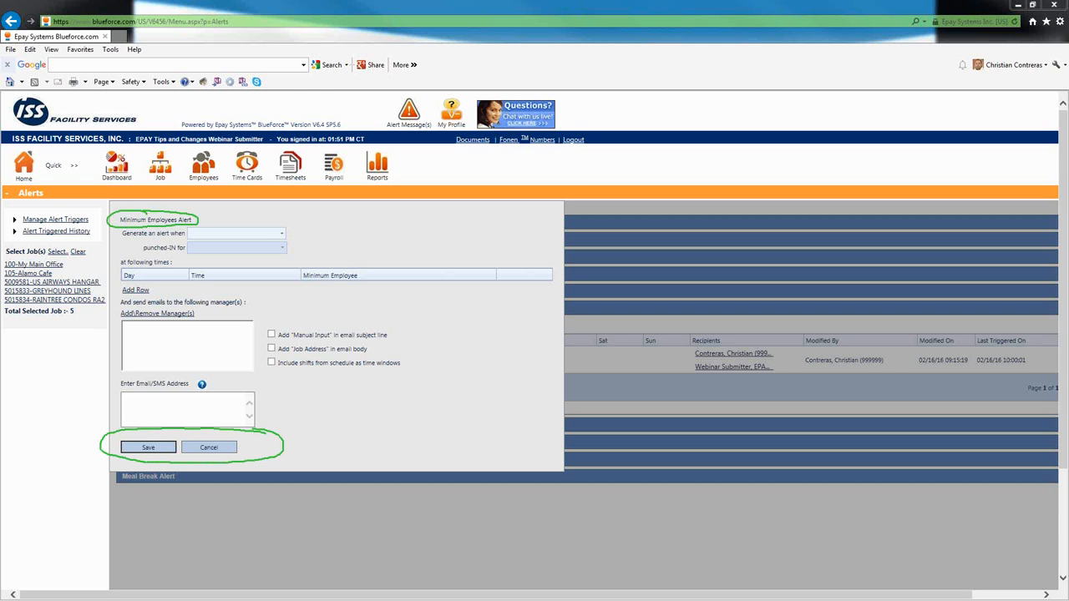
pyautogui.press('Escape')
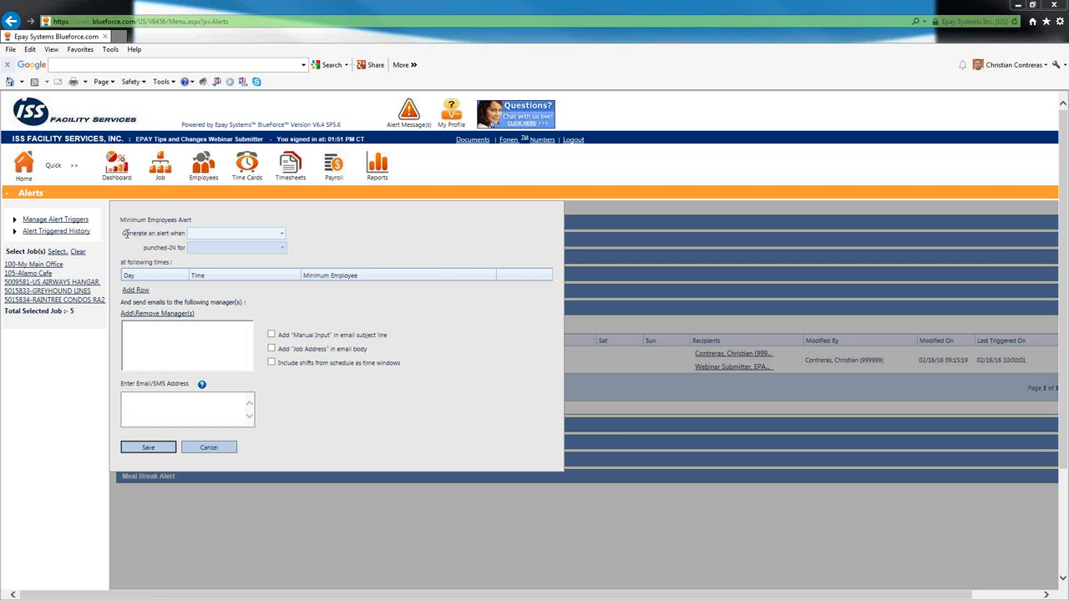
pyautogui.click(281, 236)
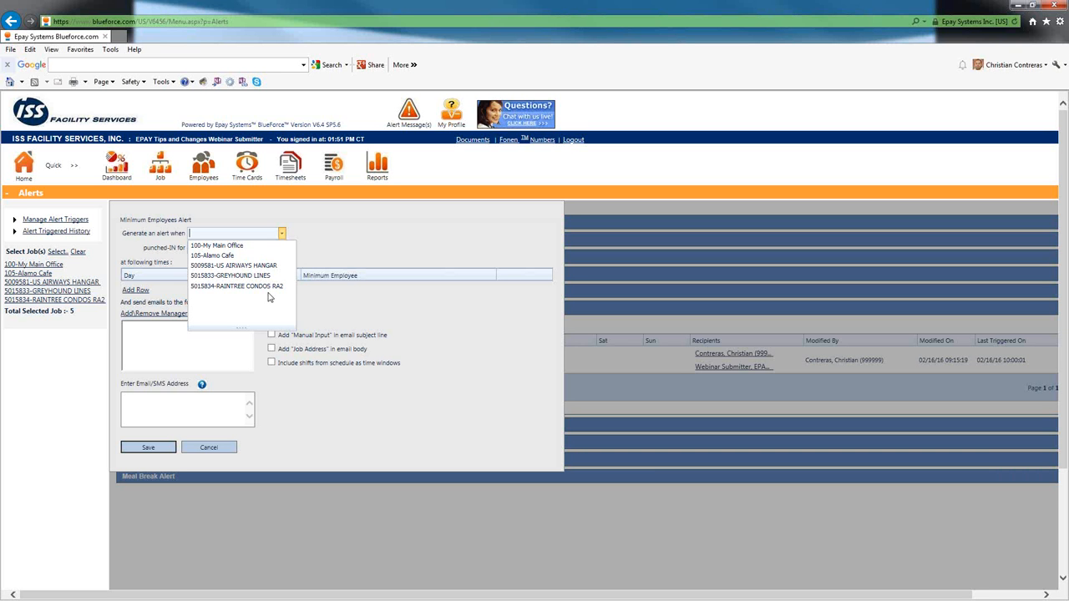
pyautogui.click(239, 256)
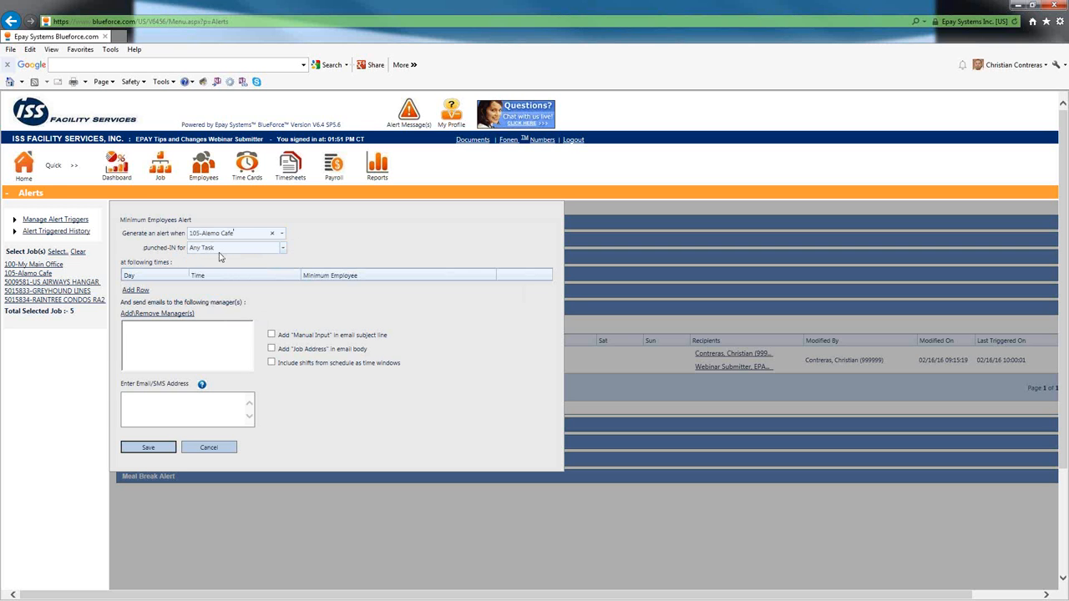
# - Try Cleaning Spvr (512) as the alert's punched-in task and return the task to Any Task
pyautogui.click(283, 248)
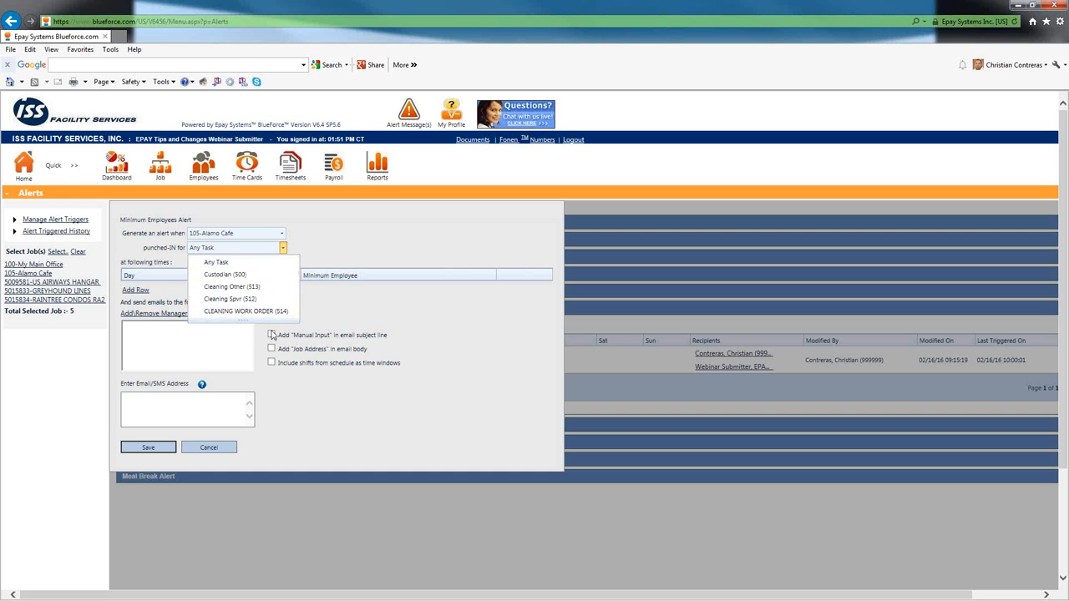
pyautogui.click(271, 299)
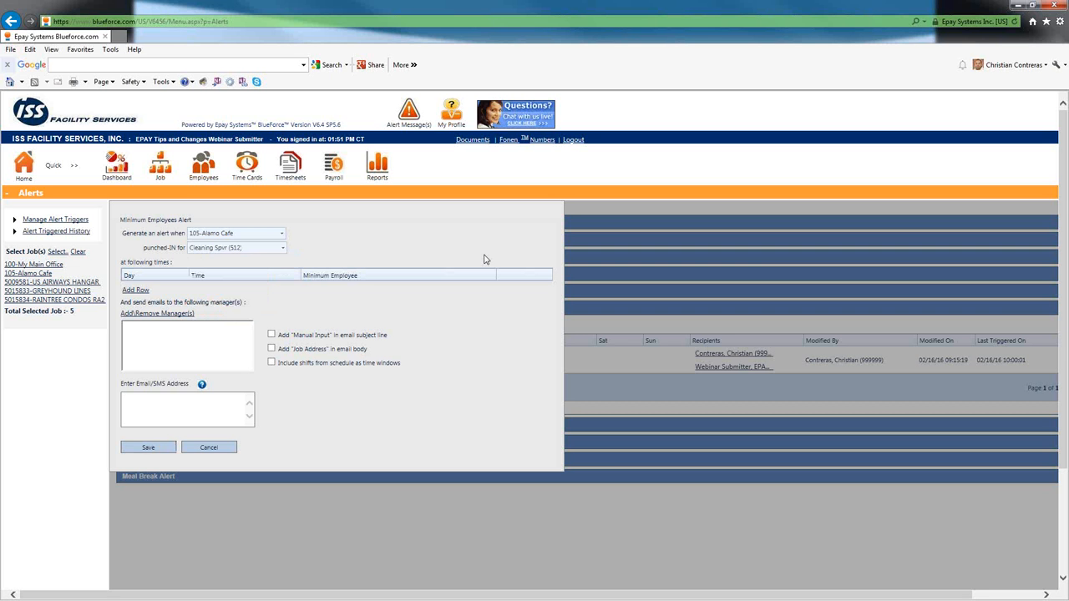
pyautogui.click(284, 250)
pyautogui.click(275, 264)
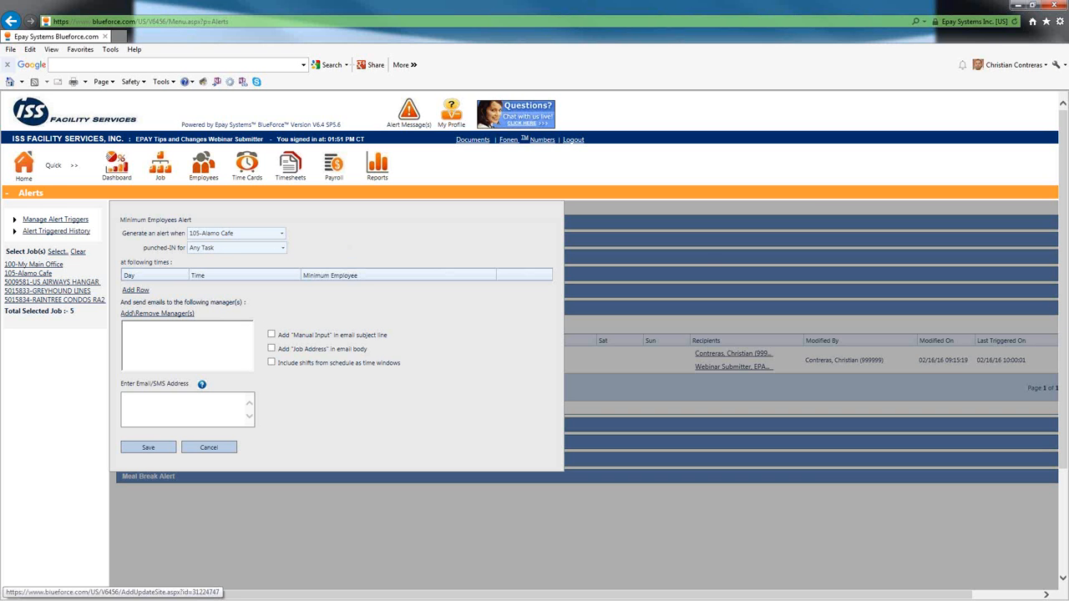
# - Add and save a Tuesday time row from 15:00 to 16:00 requiring at least 5 employees punched in
pyautogui.click(143, 293)
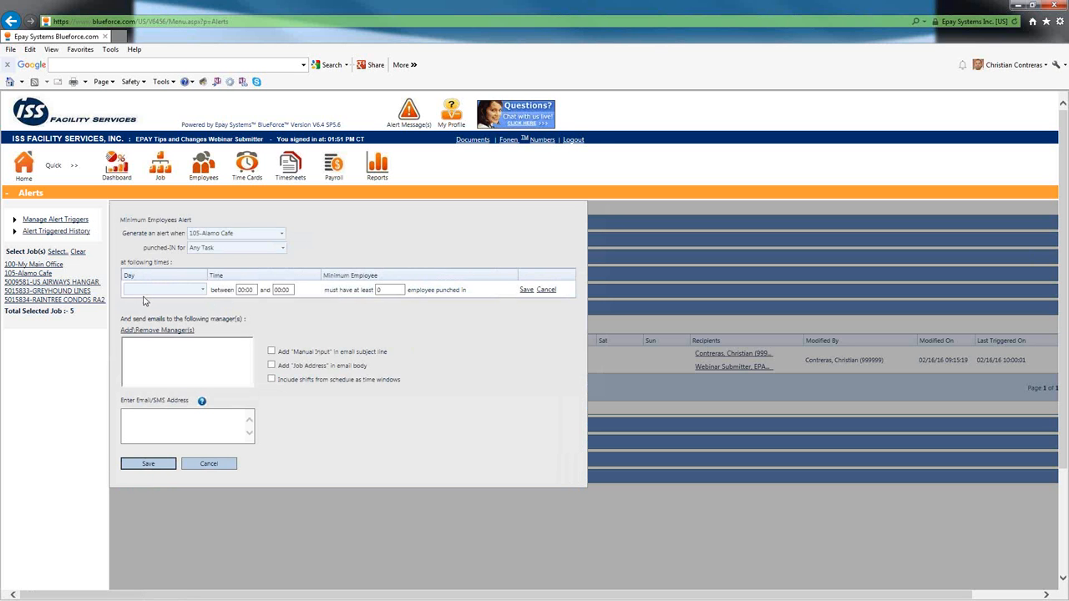
pyautogui.click(202, 290)
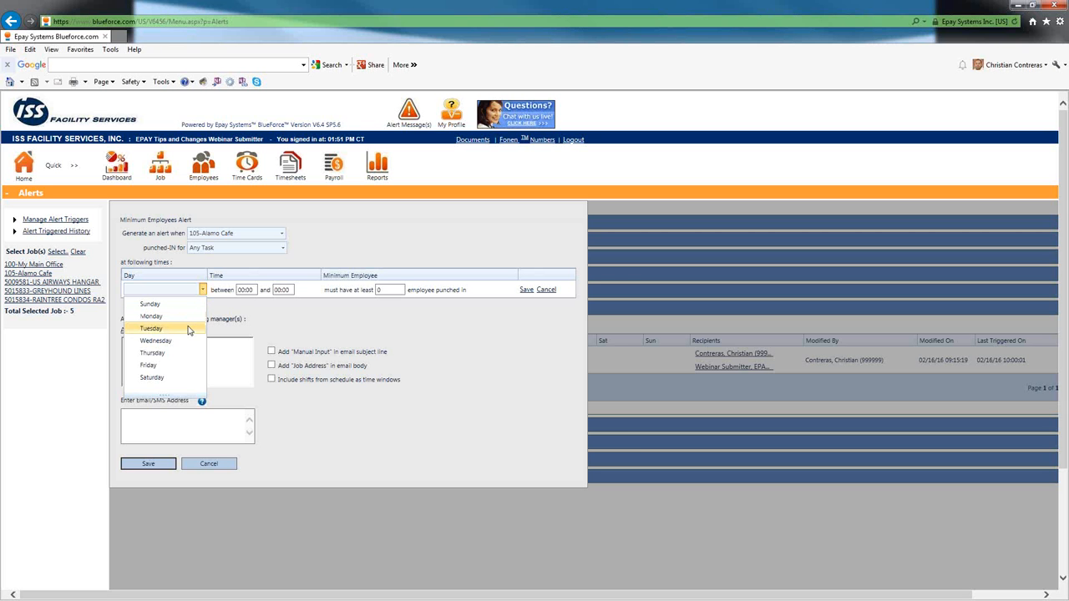
pyautogui.click(188, 329)
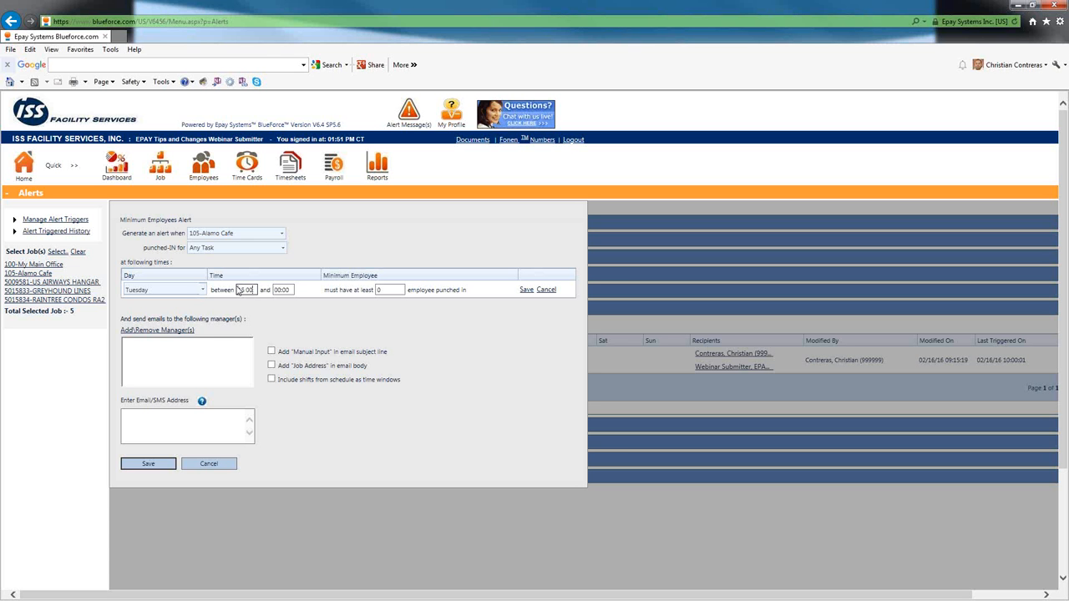
pyautogui.press('Tab')
pyautogui.write('16')
pyautogui.click(398, 290)
pyautogui.moveTo(398, 290); pyautogui.dragTo(366, 292)
pyautogui.write('5')
pyautogui.click(530, 291)
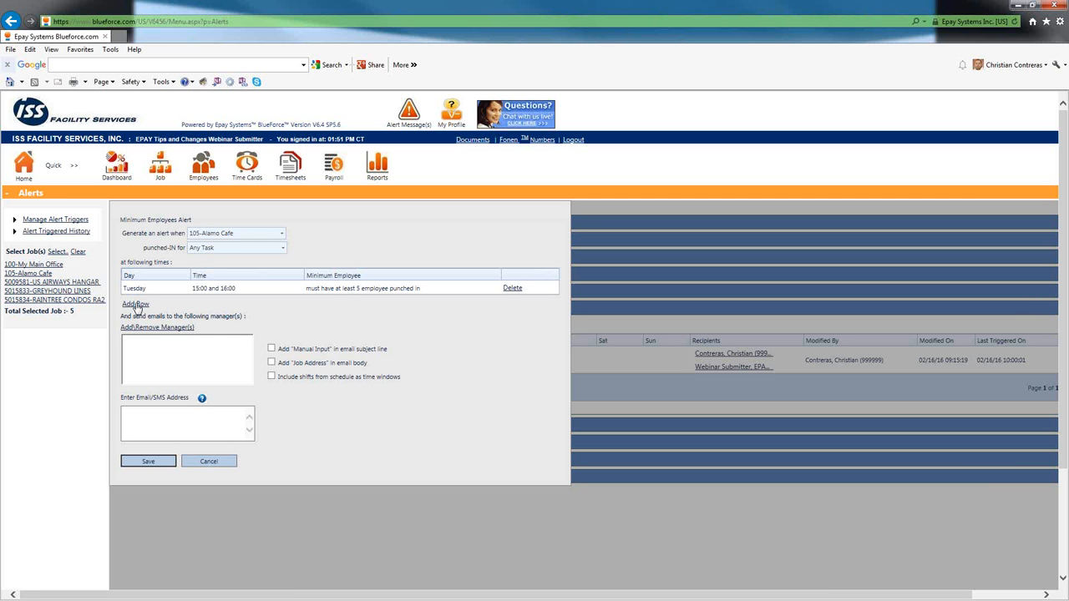
# - Add and save a second Tuesday time row from 22:00 to 23:00 requiring at least 5 employees punched in
pyautogui.click(136, 304)
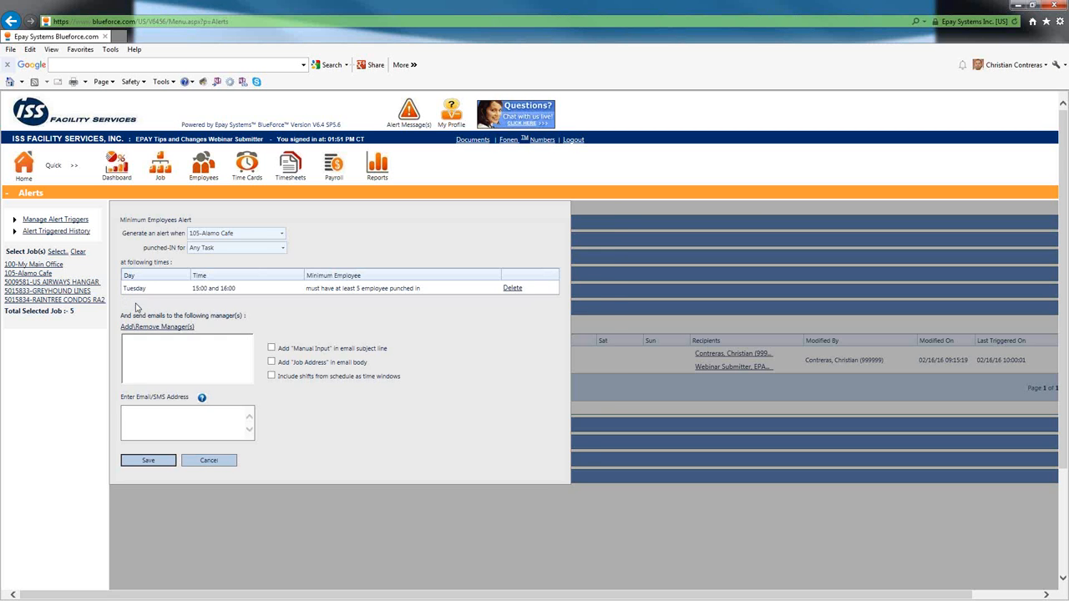
pyautogui.click(199, 304)
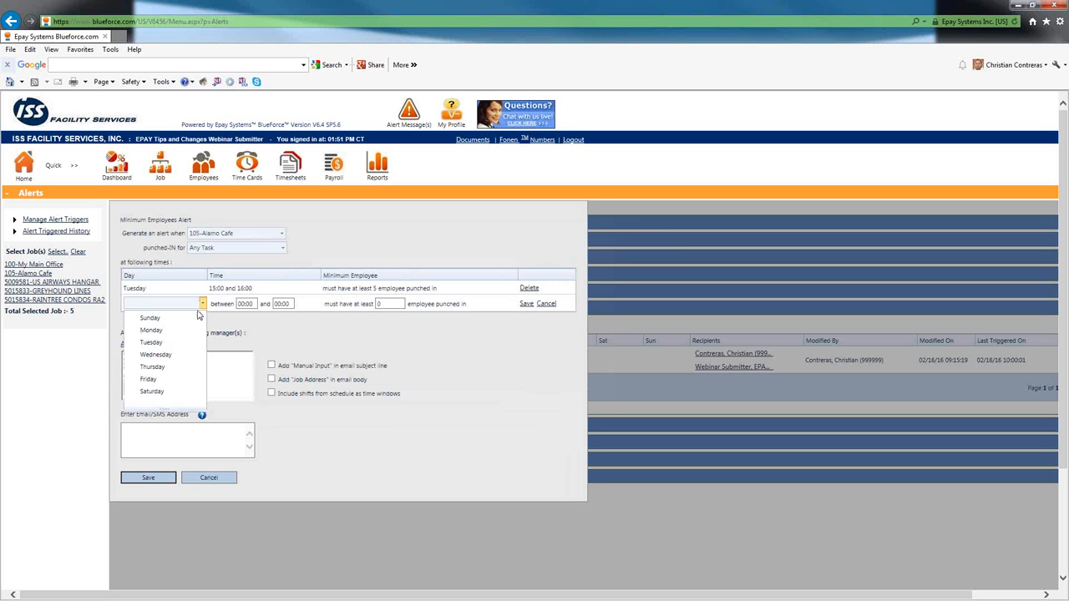
pyautogui.click(159, 345)
pyautogui.click(252, 305)
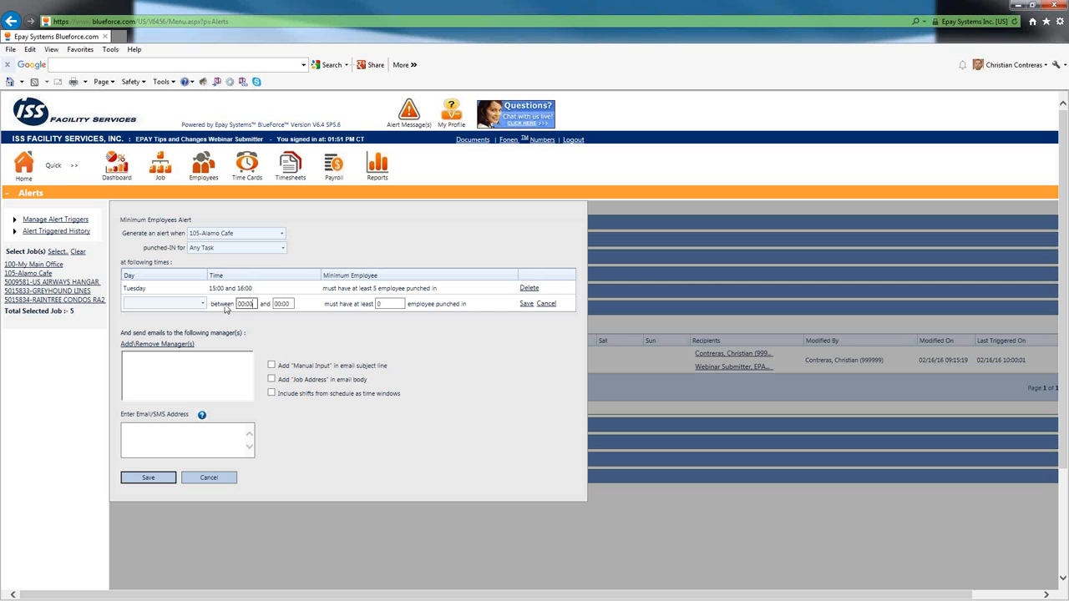
pyautogui.write('22')
pyautogui.press('Tab')
pyautogui.write('23')
pyautogui.press('Tab')
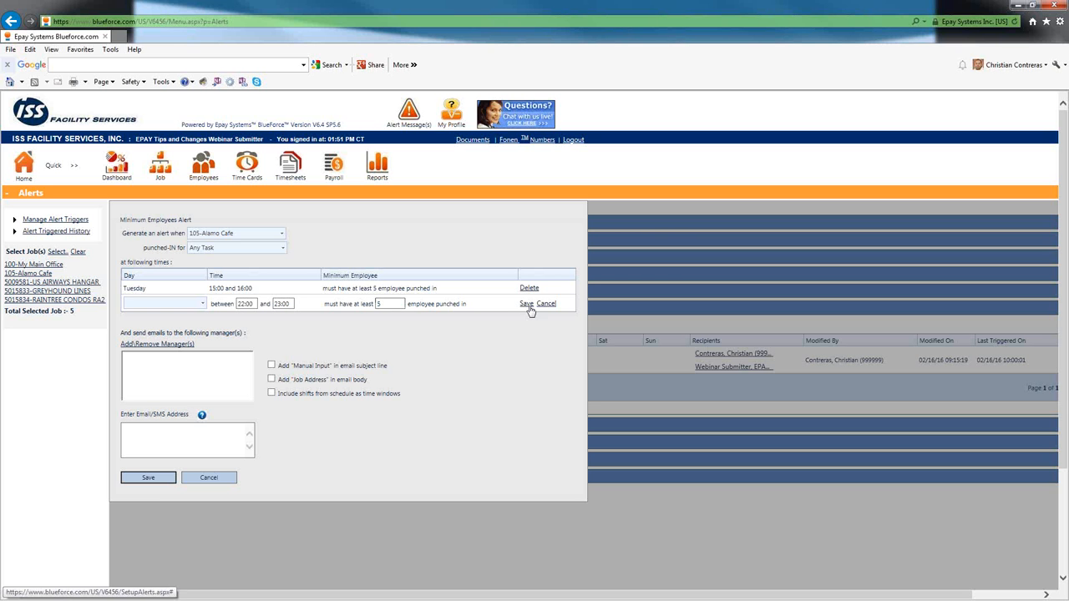
pyautogui.click(527, 306)
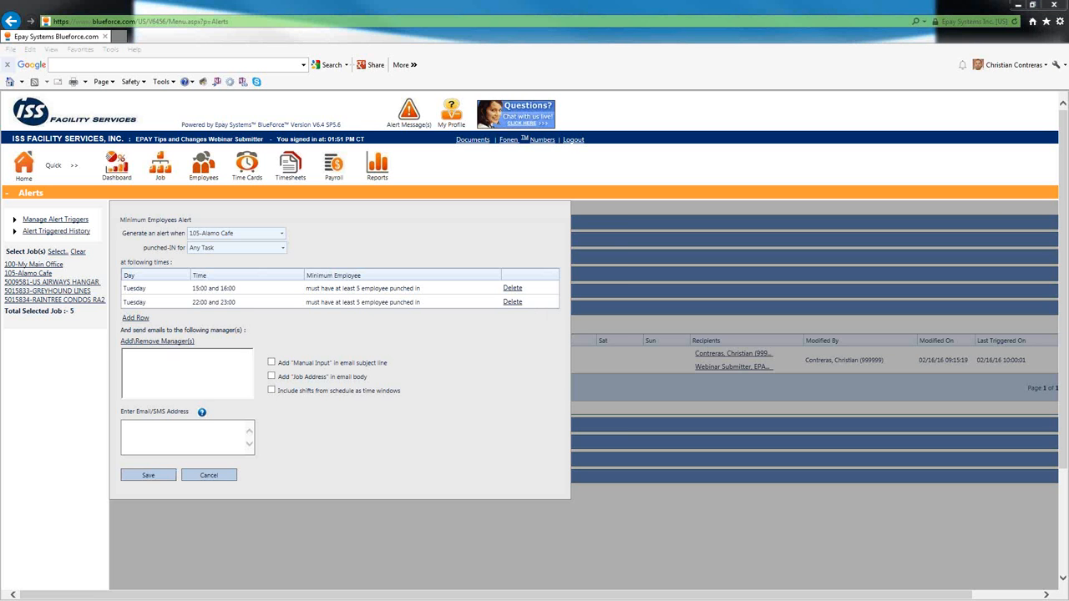
# - Search managers by last name "w" and assign the Webinar Submitter account as the Minimum Employees alert's e-mail recipient
pyautogui.moveTo(242, 330)
pyautogui.mouseDown()
pyautogui.moveTo(189, 327)
pyautogui.moveTo(113, 348)
pyautogui.moveTo(149, 417)
pyautogui.moveTo(292, 409)
pyautogui.moveTo(230, 319)
pyautogui.mouseUp()
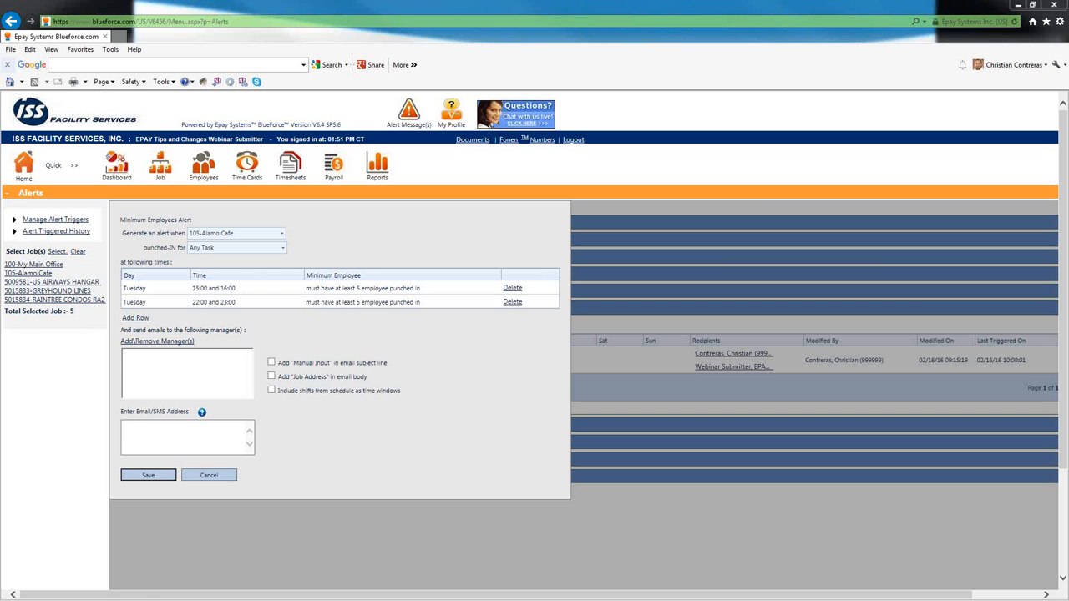
pyautogui.click(172, 338)
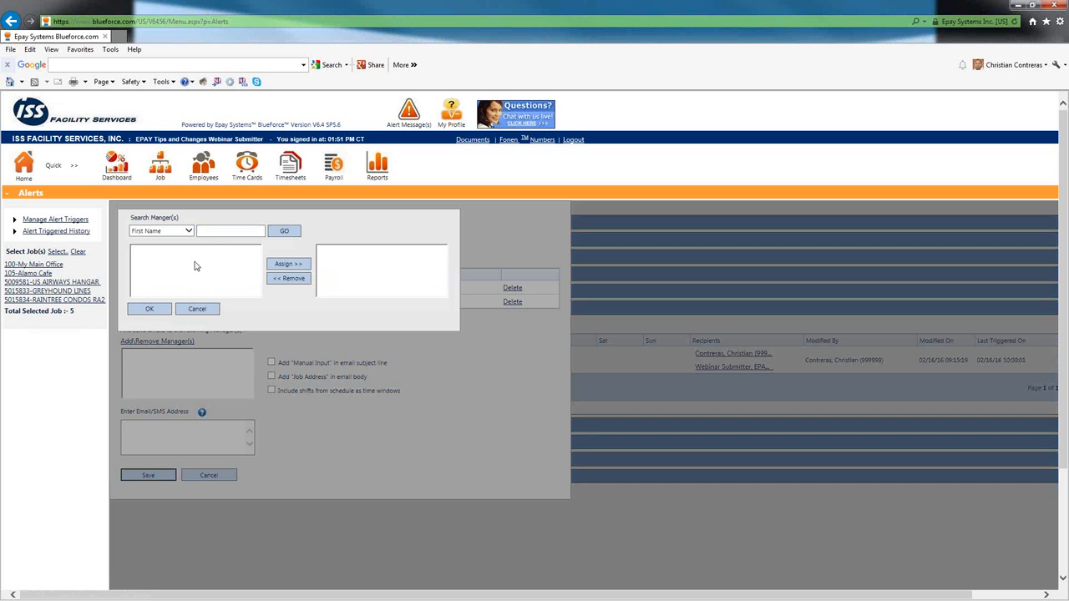
pyautogui.click(209, 231)
pyautogui.click(188, 231)
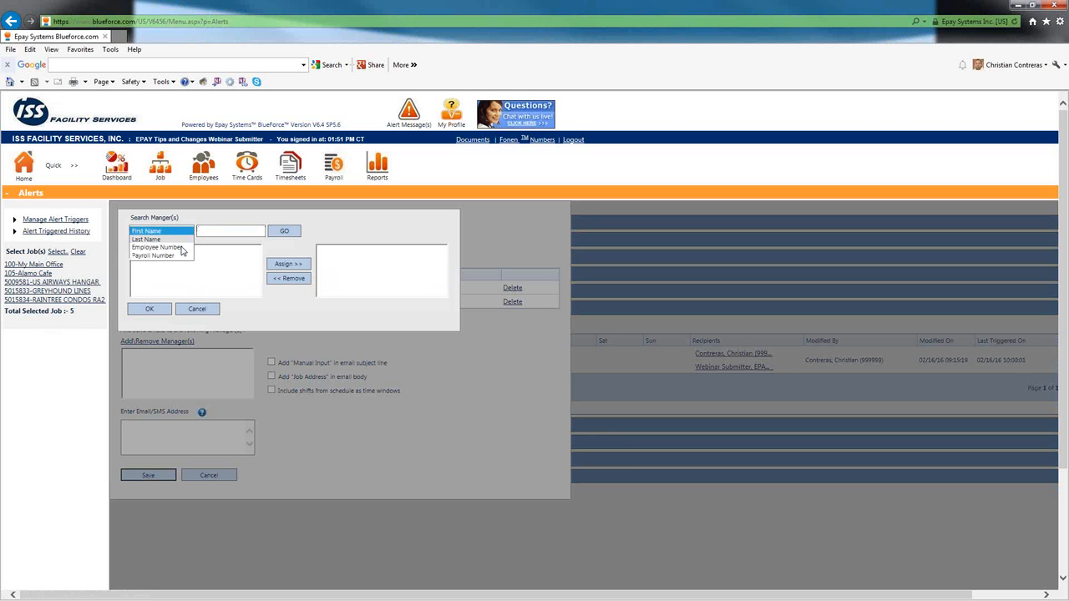
pyautogui.click(154, 240)
pyautogui.write('w')
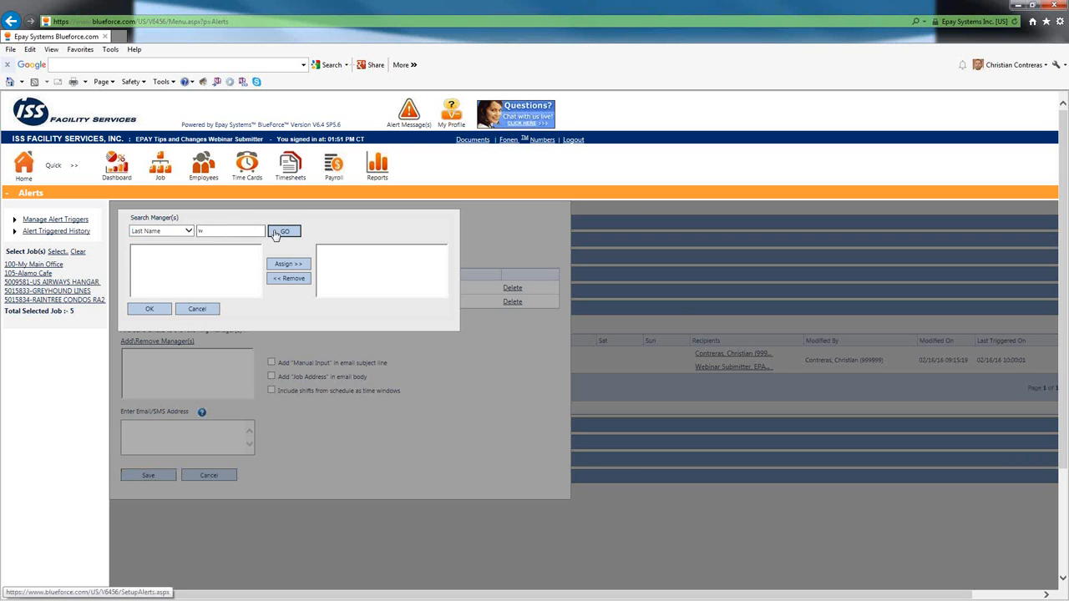
pyautogui.click(284, 233)
pyautogui.click(236, 250)
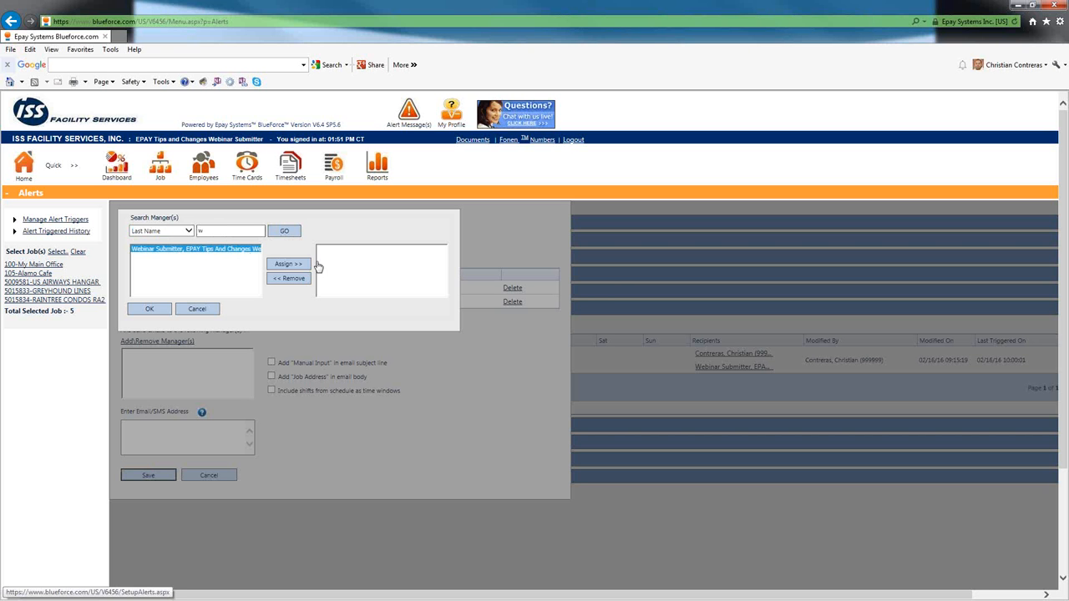
pyautogui.click(288, 264)
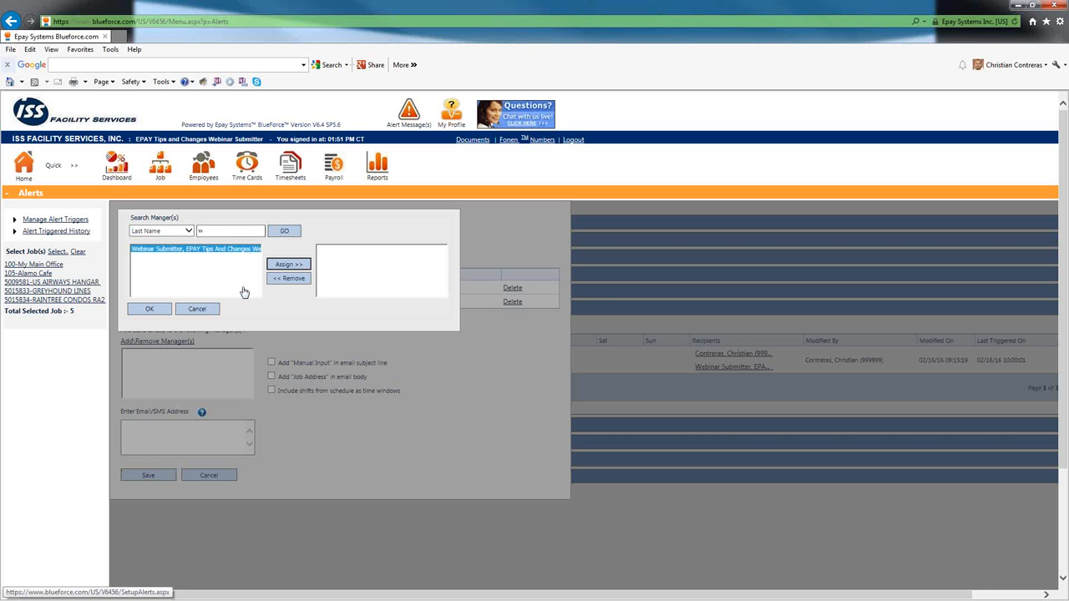
pyautogui.click(150, 310)
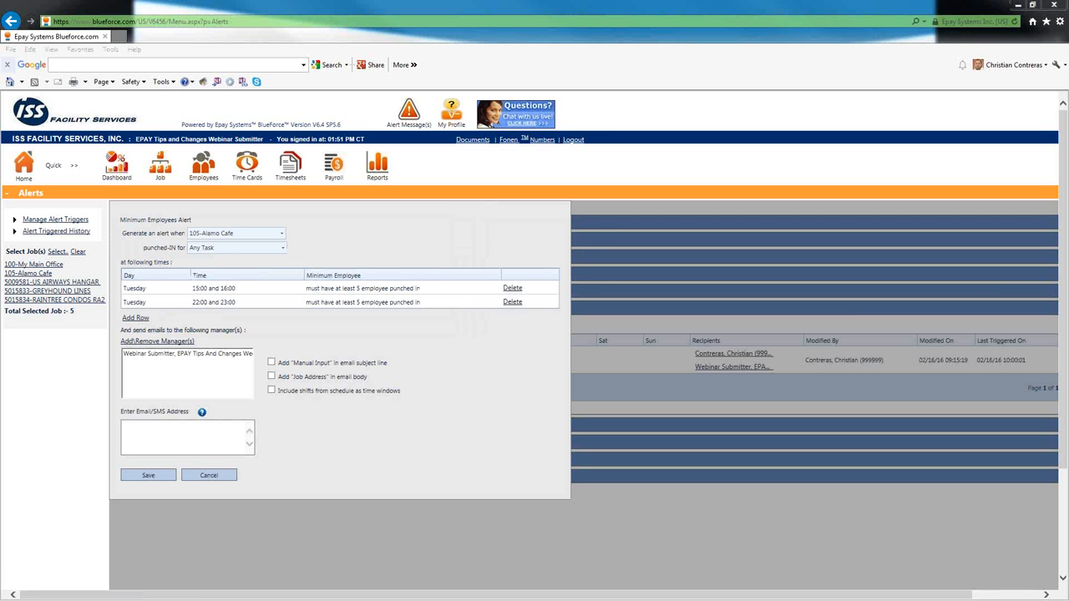
pyautogui.moveTo(222, 257)
pyautogui.mouseDown()
pyautogui.moveTo(115, 294)
pyautogui.moveTo(269, 304)
pyautogui.moveTo(206, 254)
pyautogui.mouseUp()
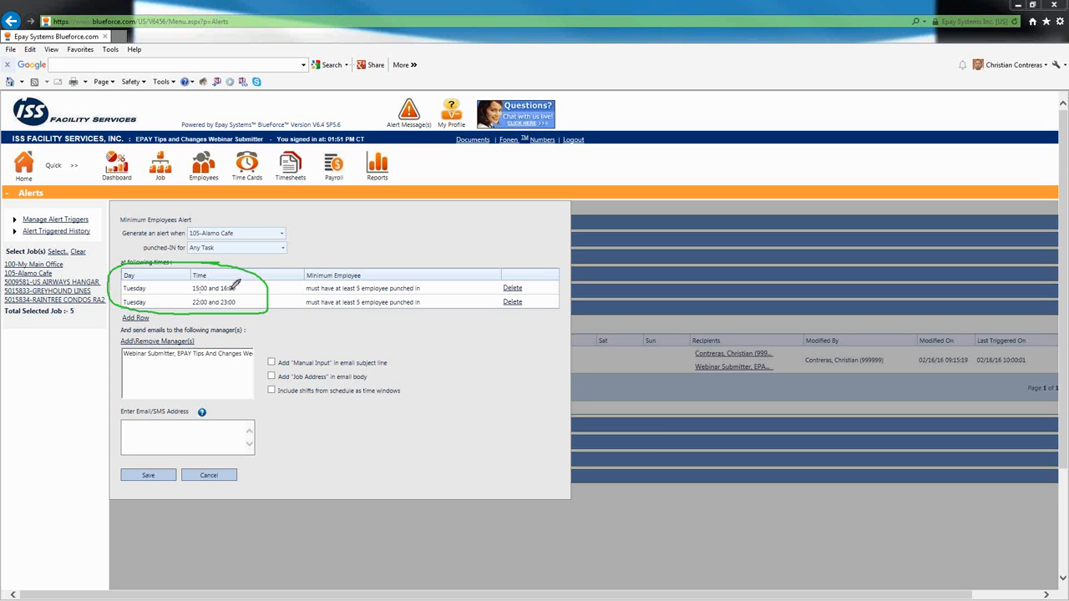
pyautogui.moveTo(201, 341)
pyautogui.mouseDown()
pyautogui.moveTo(107, 349)
pyautogui.moveTo(275, 361)
pyautogui.moveTo(192, 339)
pyautogui.mouseUp()
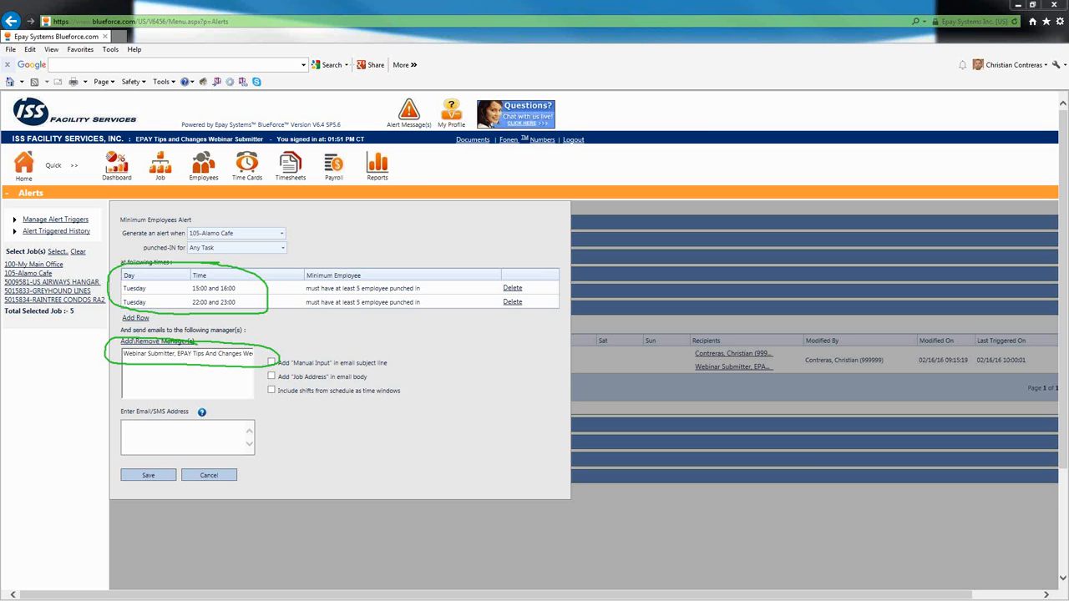
pyautogui.click(37, 232)
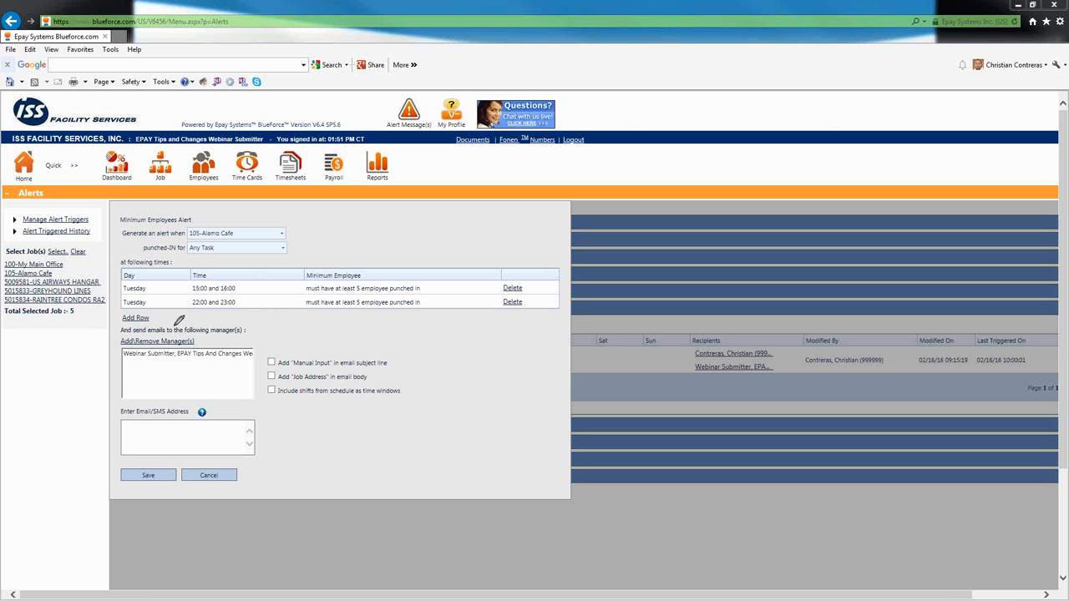
pyautogui.moveTo(175, 323)
pyautogui.mouseDown()
pyautogui.moveTo(127, 329)
pyautogui.moveTo(176, 328)
pyautogui.mouseUp()
pyautogui.moveTo(393, 341)
pyautogui.mouseDown()
pyautogui.moveTo(252, 386)
pyautogui.moveTo(275, 401)
pyautogui.moveTo(421, 394)
pyautogui.moveTo(386, 338)
pyautogui.mouseUp()
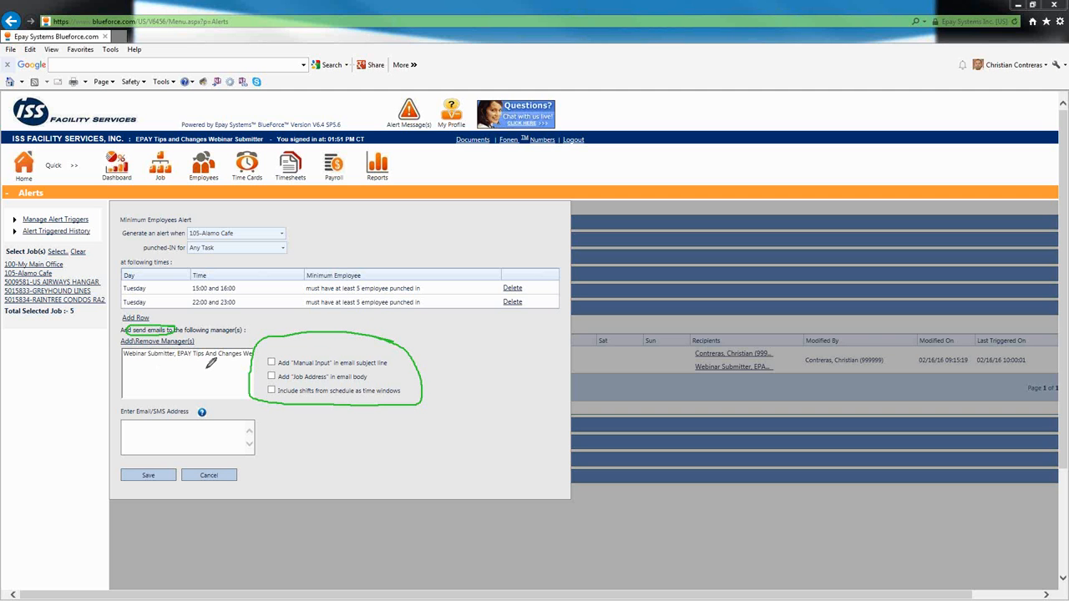
pyautogui.moveTo(235, 411)
pyautogui.mouseDown()
pyautogui.moveTo(164, 399)
pyautogui.moveTo(113, 412)
pyautogui.moveTo(116, 463)
pyautogui.moveTo(192, 469)
pyautogui.moveTo(282, 435)
pyautogui.moveTo(256, 403)
pyautogui.mouseUp()
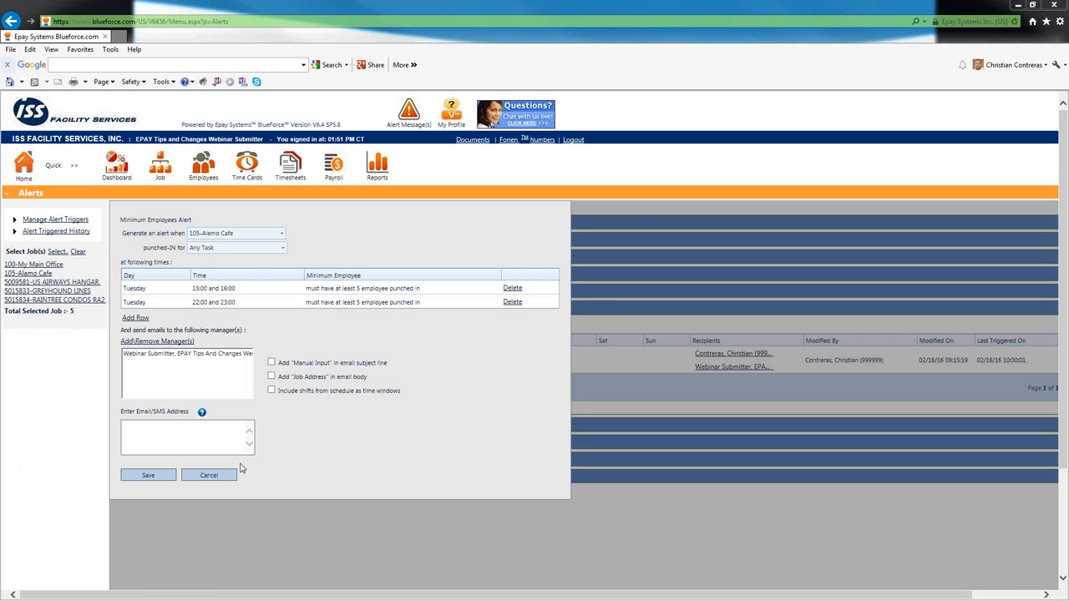
# - Save the Minimum Employees alert for the 105-Alamo Cafe job
pyautogui.click(150, 475)
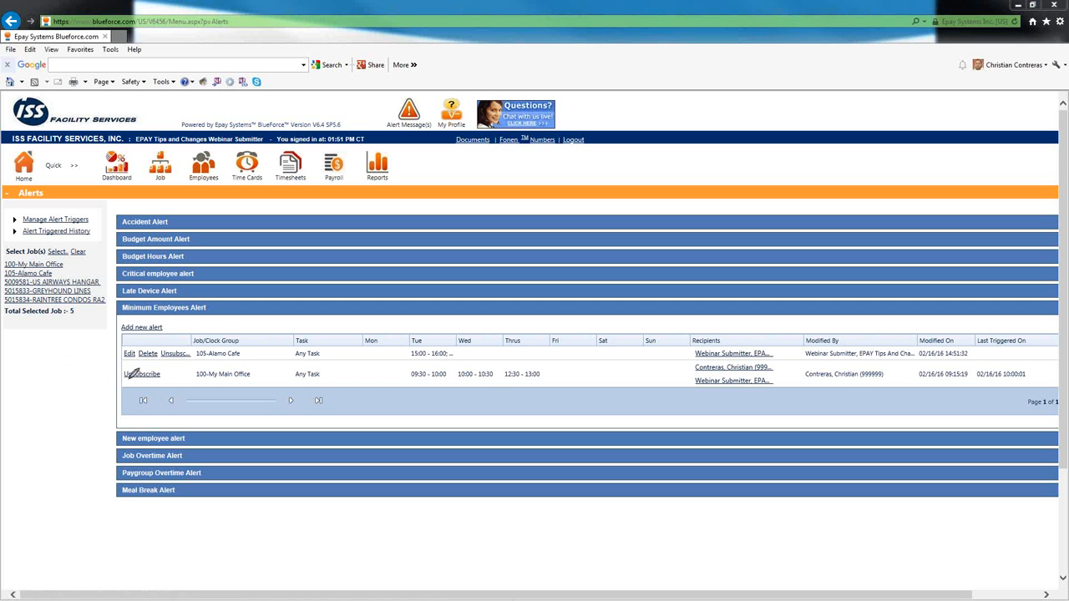
pyautogui.moveTo(160, 371)
pyautogui.mouseDown()
pyautogui.moveTo(138, 358)
pyautogui.moveTo(119, 373)
pyautogui.moveTo(165, 380)
pyautogui.moveTo(168, 369)
pyautogui.mouseUp()
pyautogui.moveTo(152, 342)
pyautogui.mouseDown()
pyautogui.moveTo(112, 355)
pyautogui.moveTo(180, 361)
pyautogui.moveTo(192, 342)
pyautogui.moveTo(169, 340)
pyautogui.mouseUp()
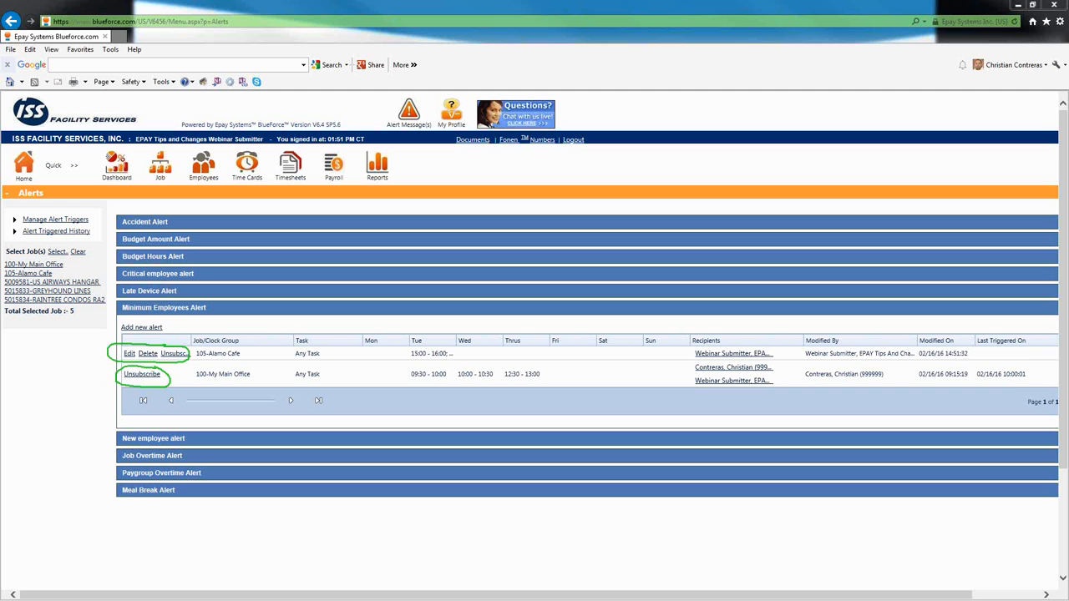
pyautogui.press('Escape')
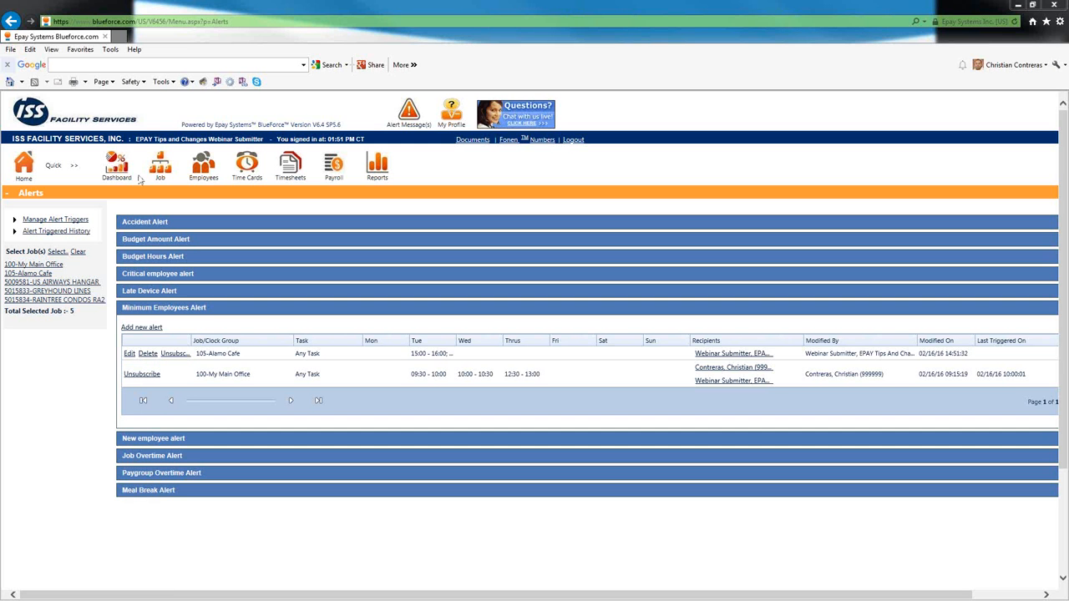
# - Start a new Critical Employee alert for the 5009581-US AIRWAYS HANGAR job and pick one employee from its list to monitor
pyautogui.click(147, 279)
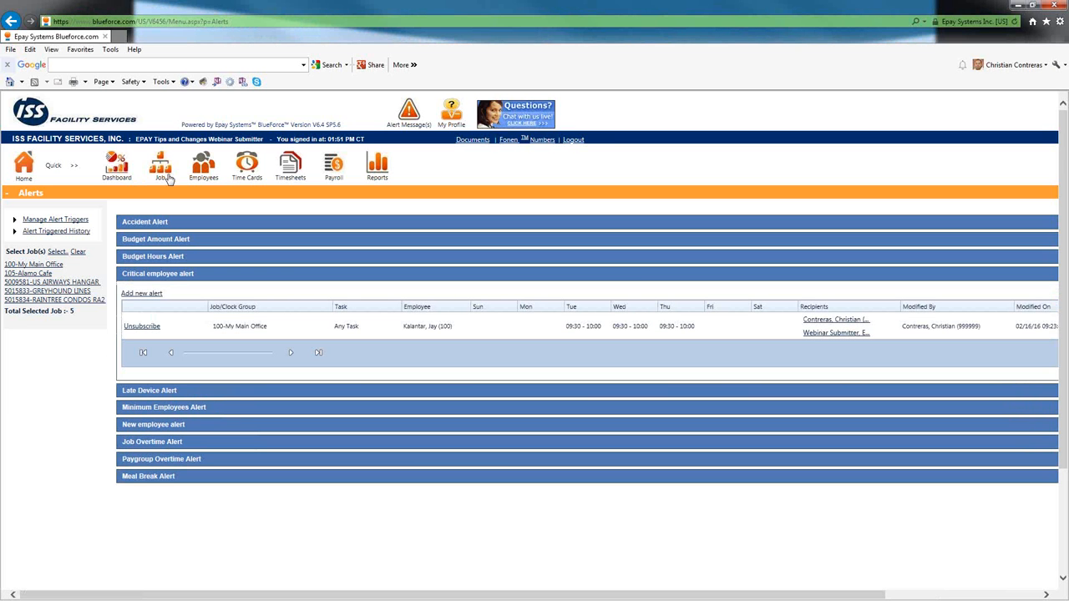
pyautogui.click(135, 296)
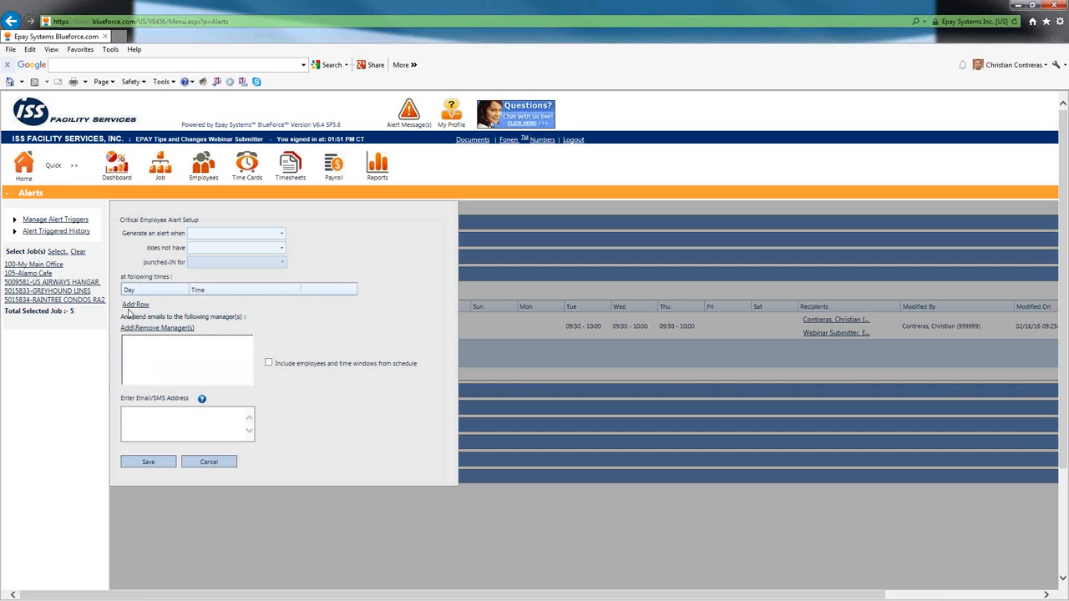
pyautogui.click(281, 236)
pyautogui.click(282, 234)
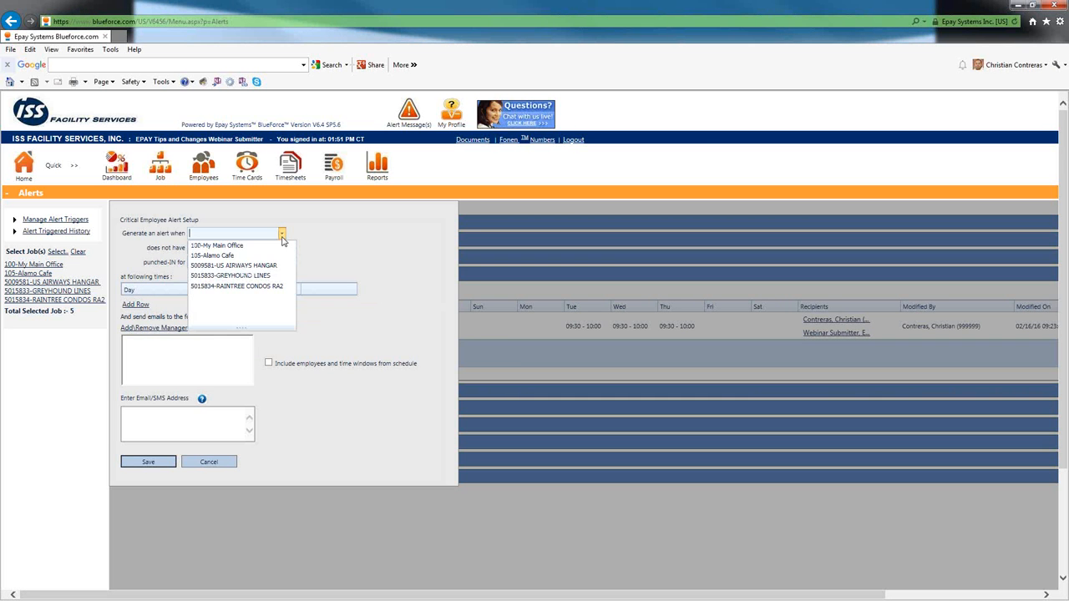
pyautogui.click(236, 266)
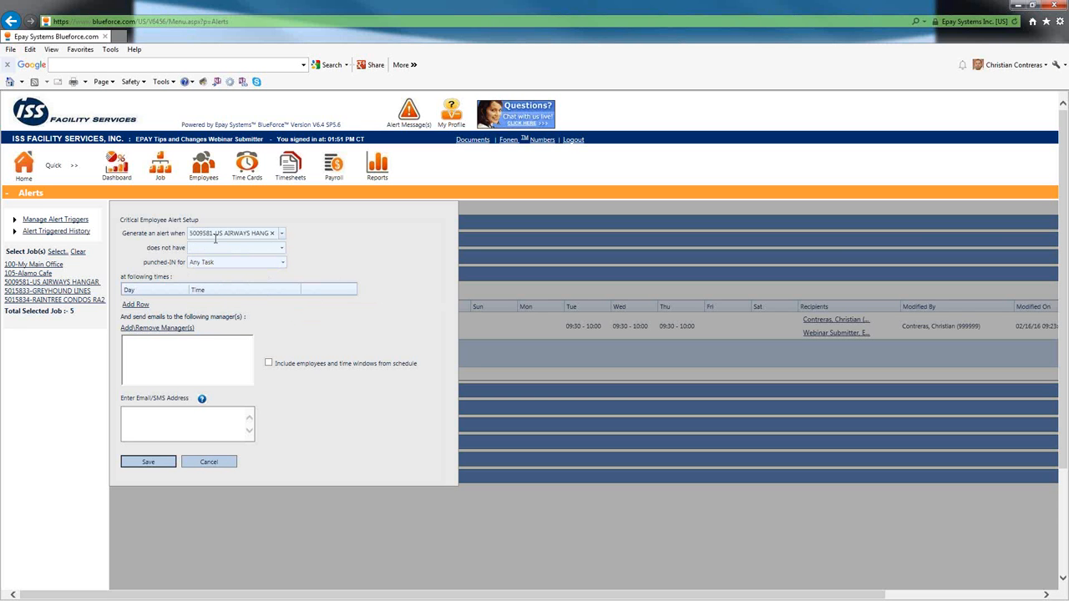
pyautogui.click(282, 248)
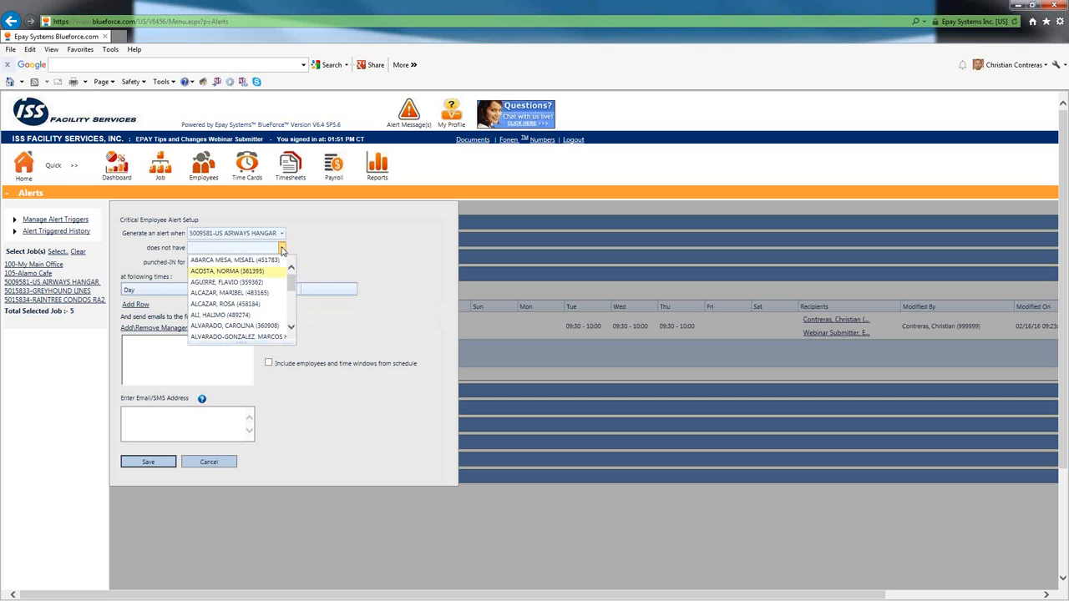
pyautogui.moveTo(291, 286); pyautogui.dragTo(292, 322)
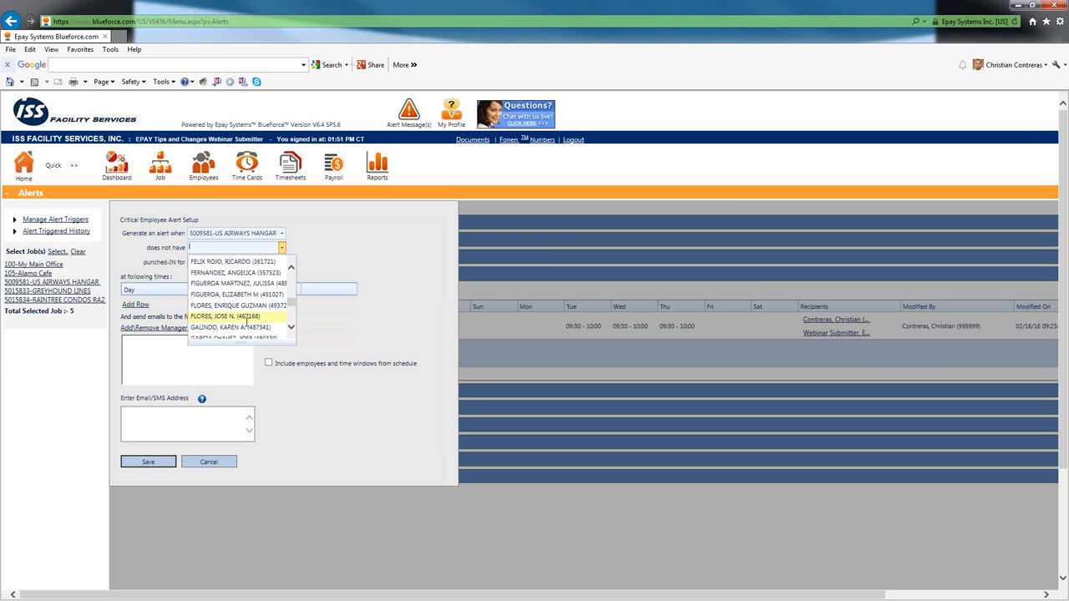
pyautogui.click(247, 316)
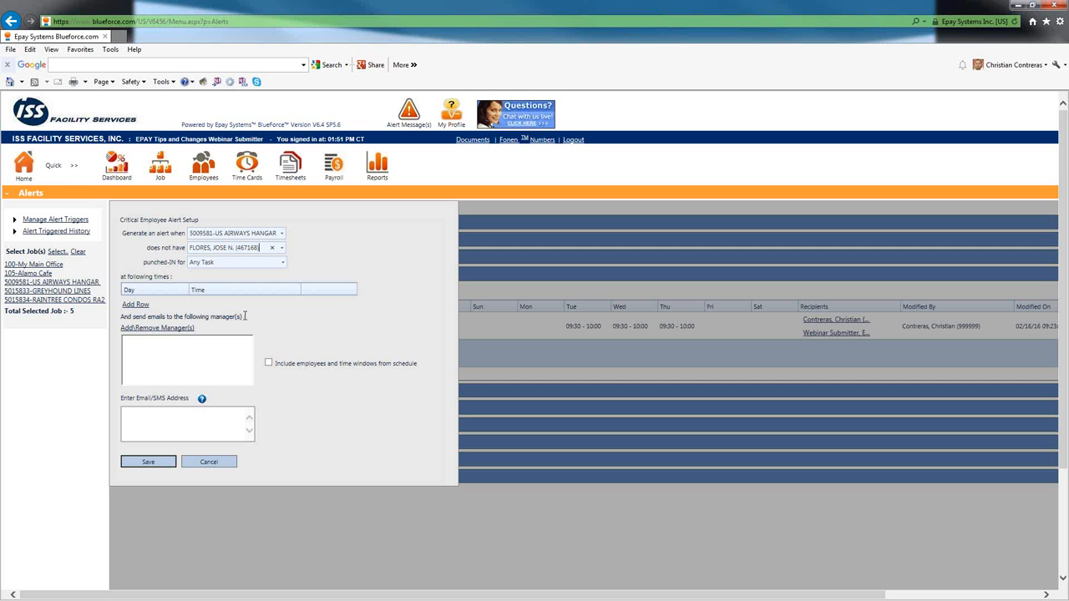
# - Add a Tuesday time row from 16:00 to 17:00 to the Critical Employee alert
pyautogui.click(140, 306)
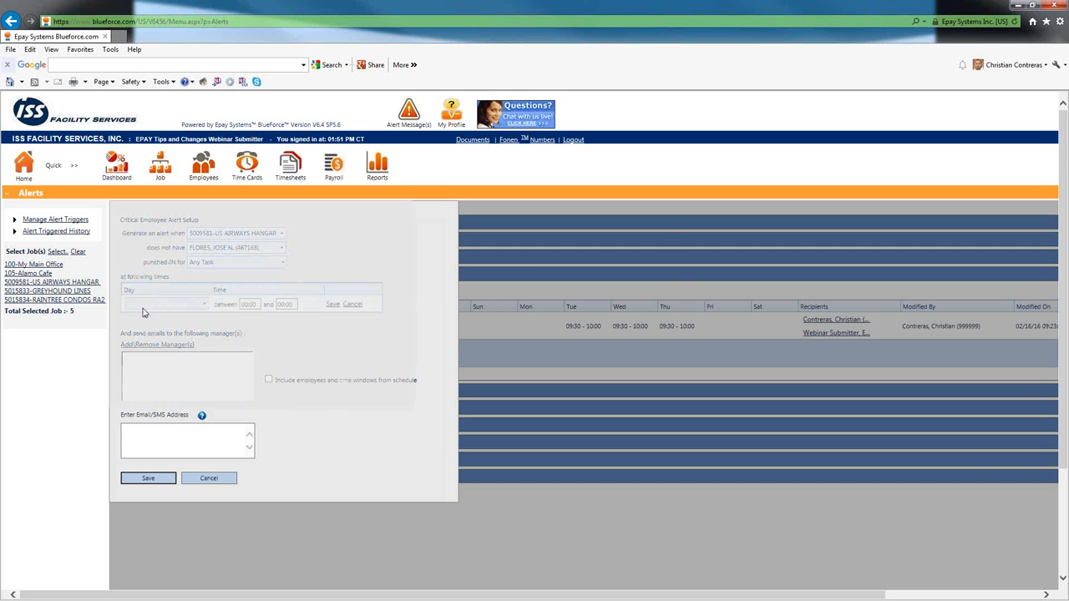
pyautogui.click(204, 304)
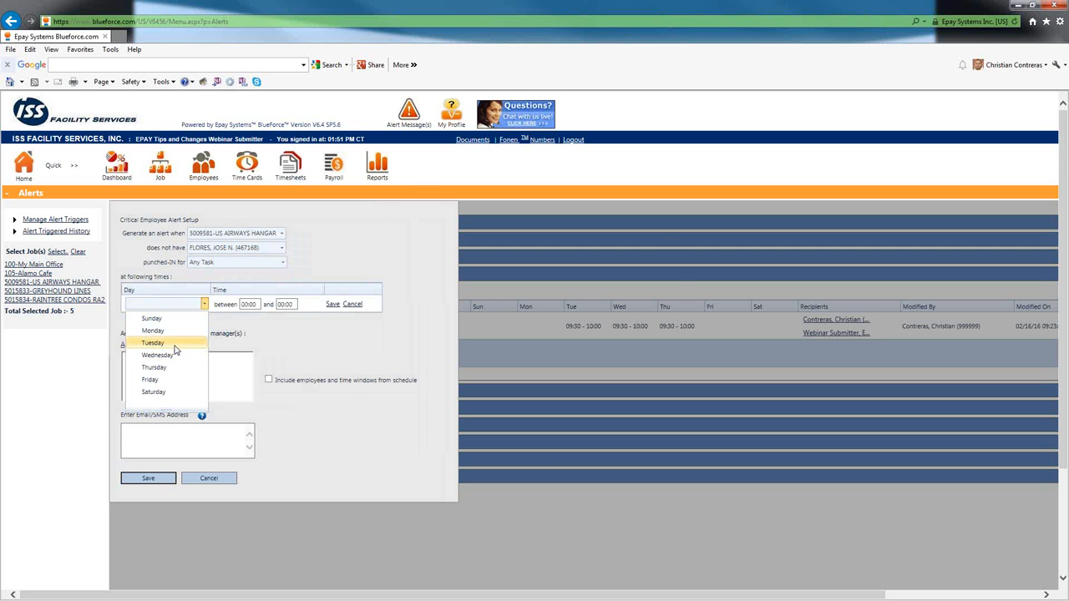
pyautogui.click(174, 345)
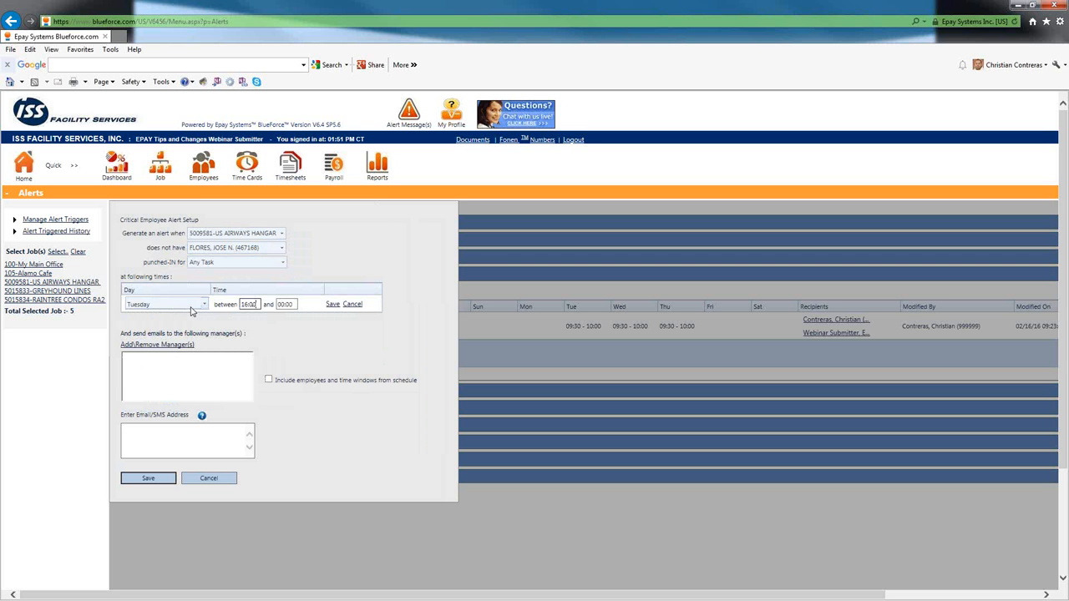
pyautogui.press('Tab')
pyautogui.write('17:00')
pyautogui.click(241, 305)
# - Enter the recipient's e-mail address for the Critical Employee alert and try to save the alert
pyautogui.click(148, 433)
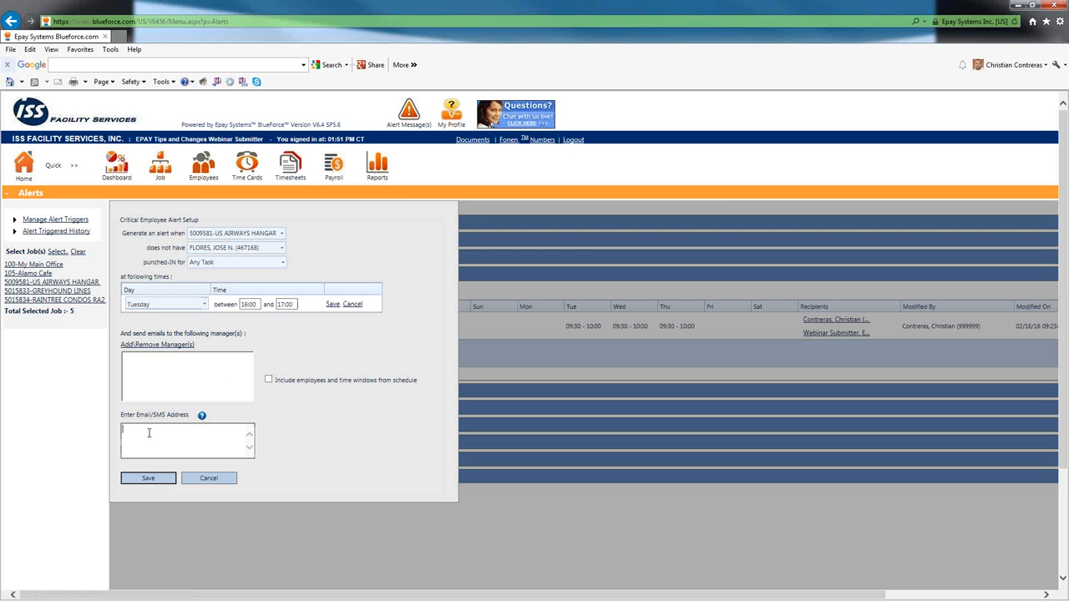
pyautogui.click(167, 478)
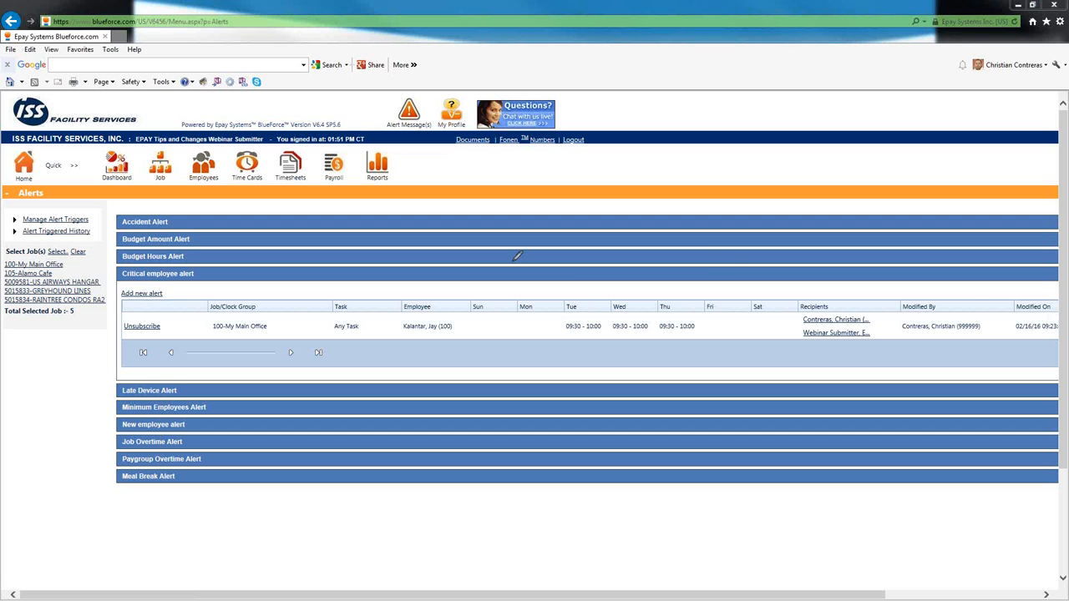
# - Minimize the browser window to return to the webinar presentation
pyautogui.moveTo(707, 287)
pyautogui.mouseDown()
pyautogui.moveTo(566, 285)
pyautogui.moveTo(556, 337)
pyautogui.moveTo(633, 344)
pyautogui.moveTo(717, 334)
pyautogui.moveTo(707, 287)
pyautogui.mouseUp()
pyautogui.click(1019, 6)
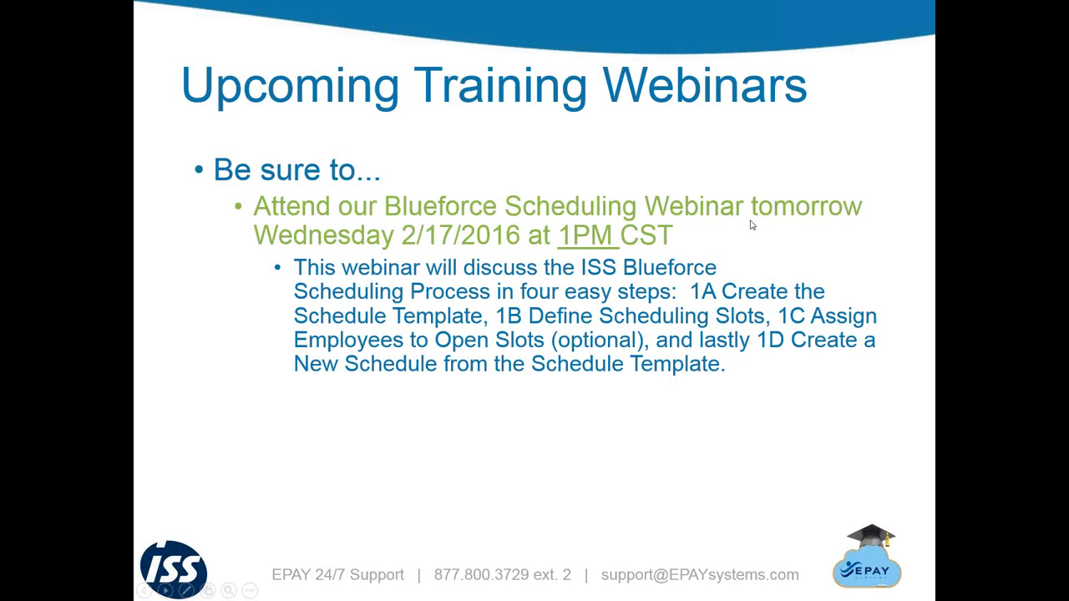